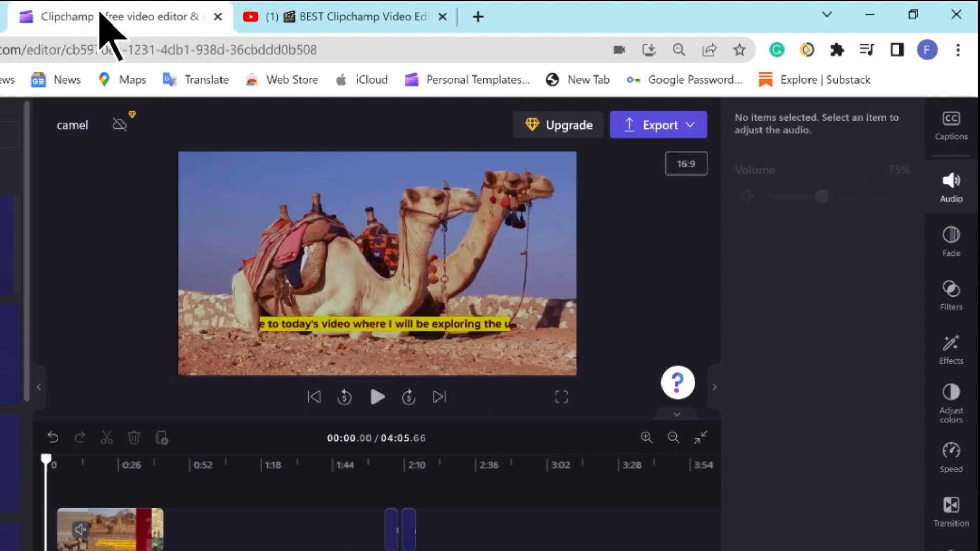
- Open the text-to-speech generator and browse its language options, keeping English (United States)
left_click(41, 402)
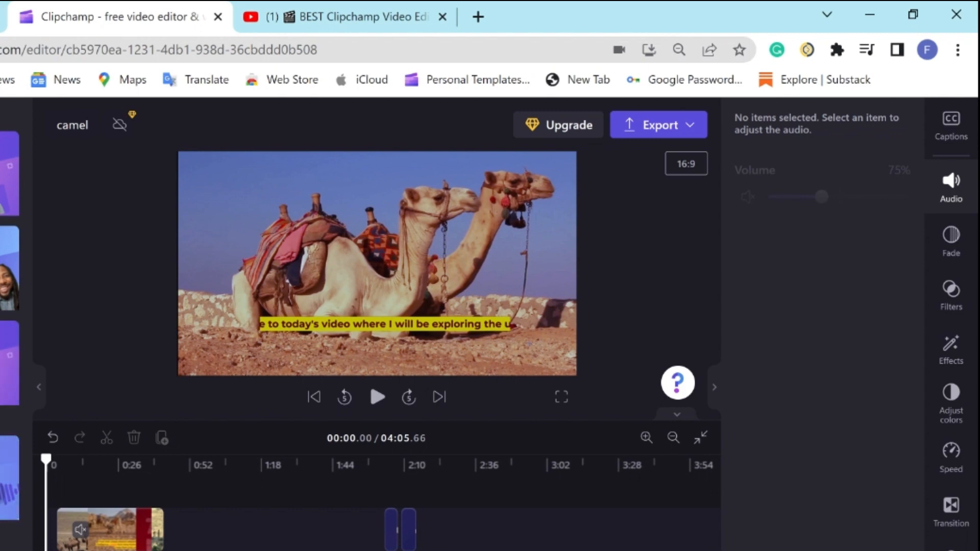
left_click(7, 478)
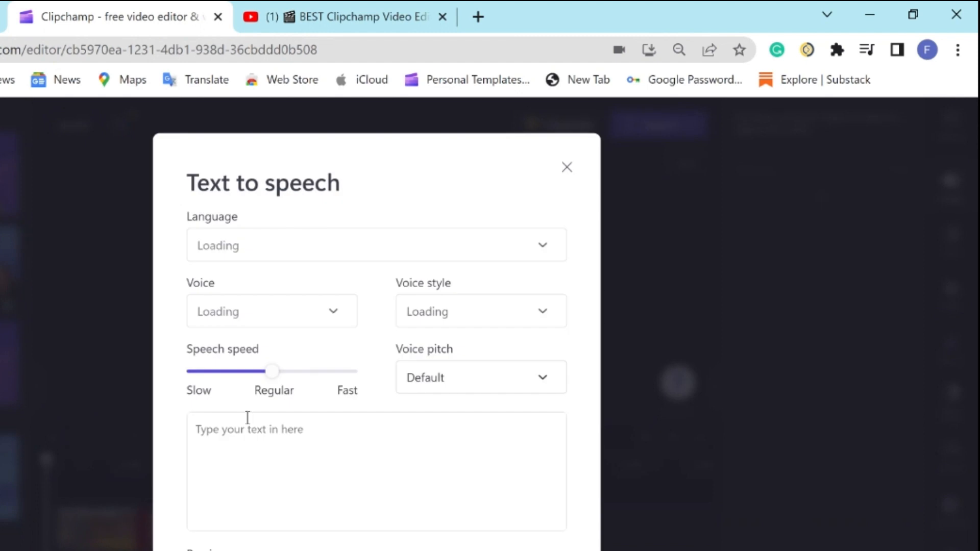
left_click(548, 251)
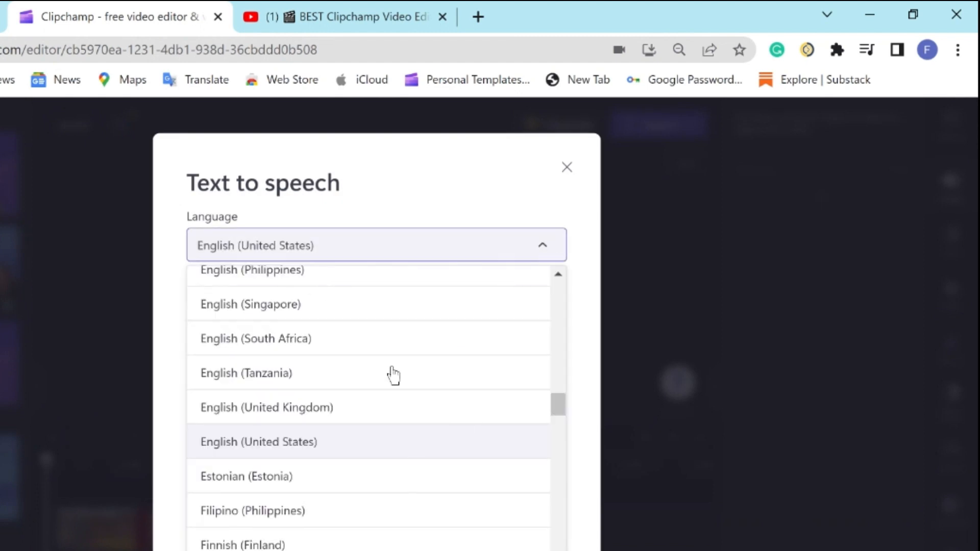
scroll(316, 518, "down", 7)
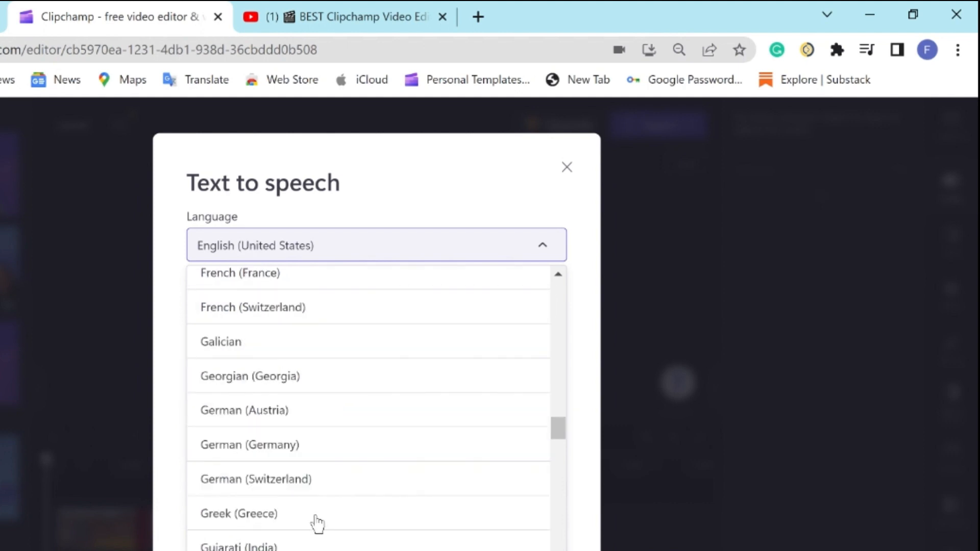
scroll(314, 517, "down", 10)
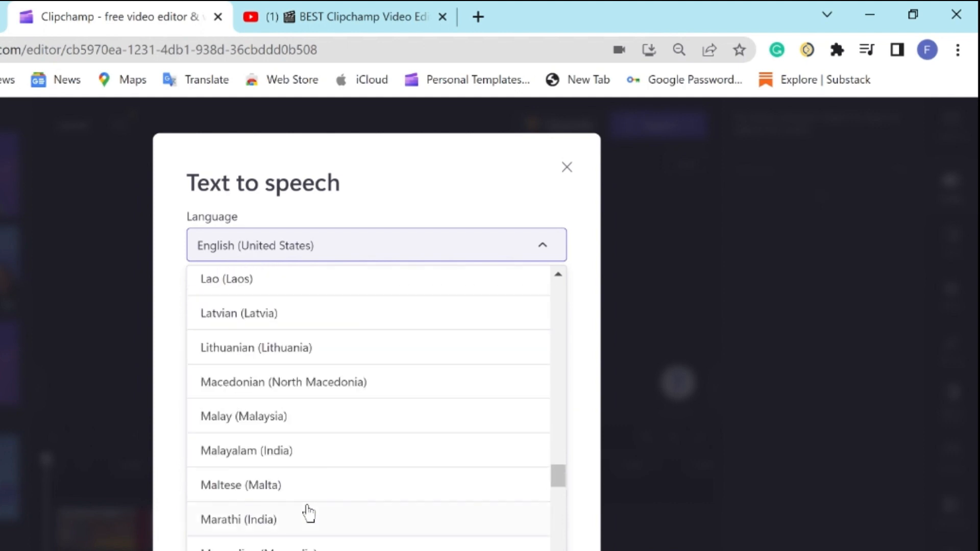
scroll(308, 510, "up", 20)
scroll(301, 470, "down", 20)
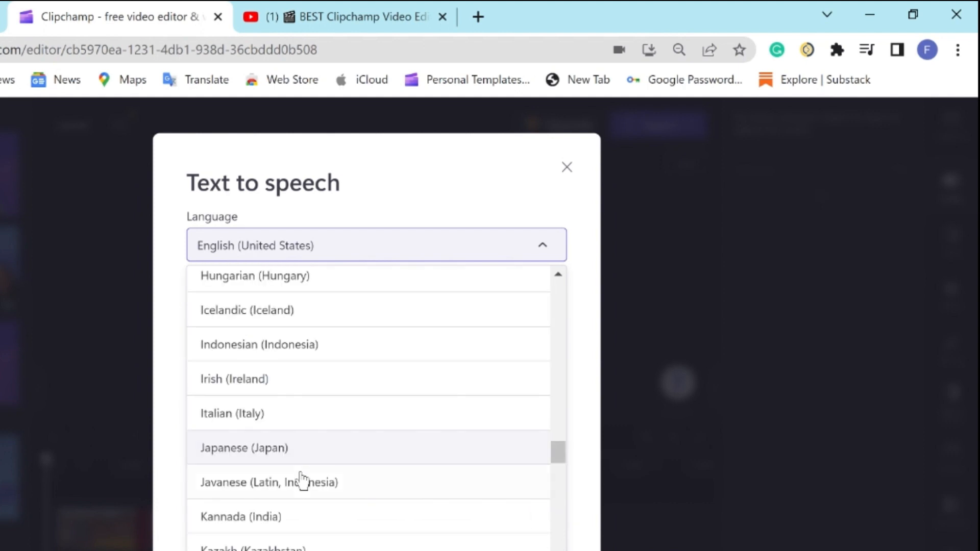
left_click(330, 247)
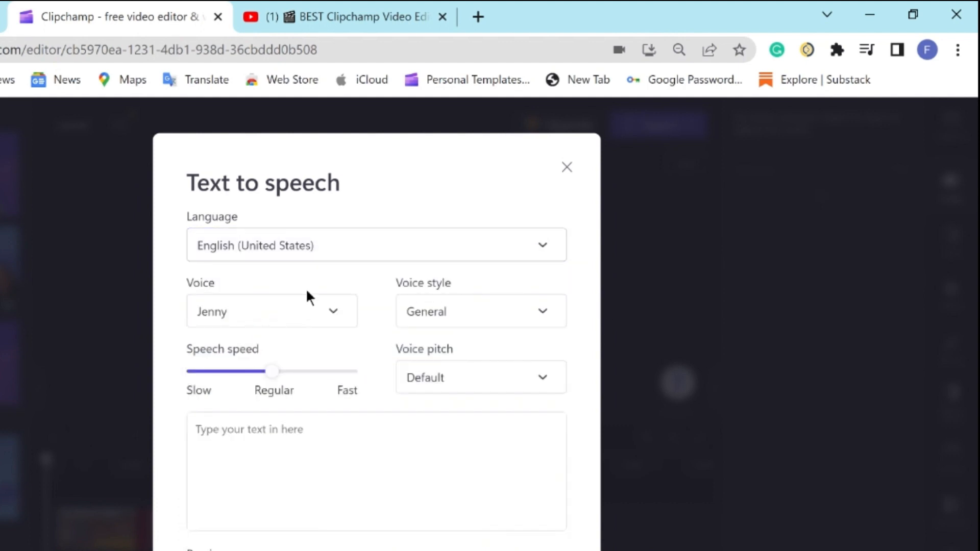
- Set the speech voice to Ashley and the voice pitch to Medium
left_click(343, 316)
scroll(284, 511, "down", 10)
scroll(284, 521, "up", 10)
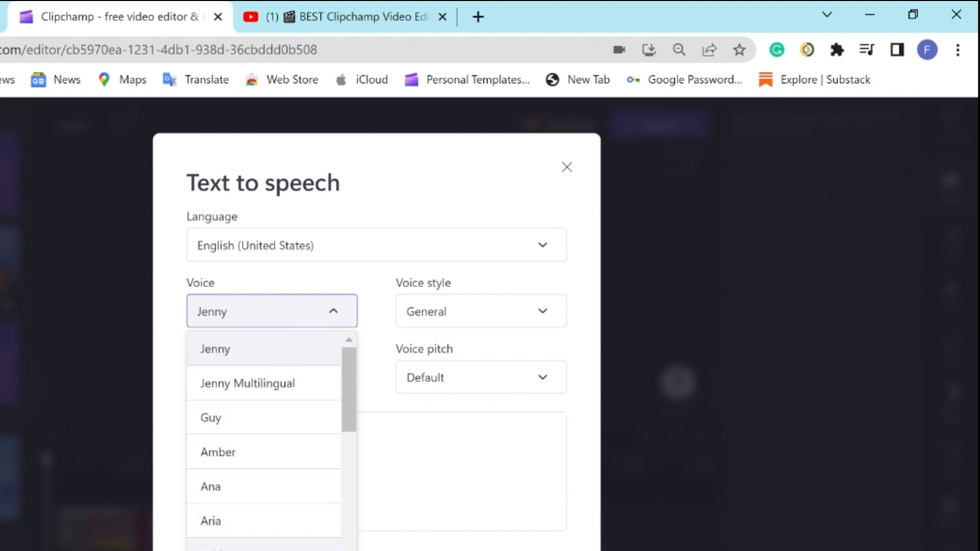
left_click(239, 548)
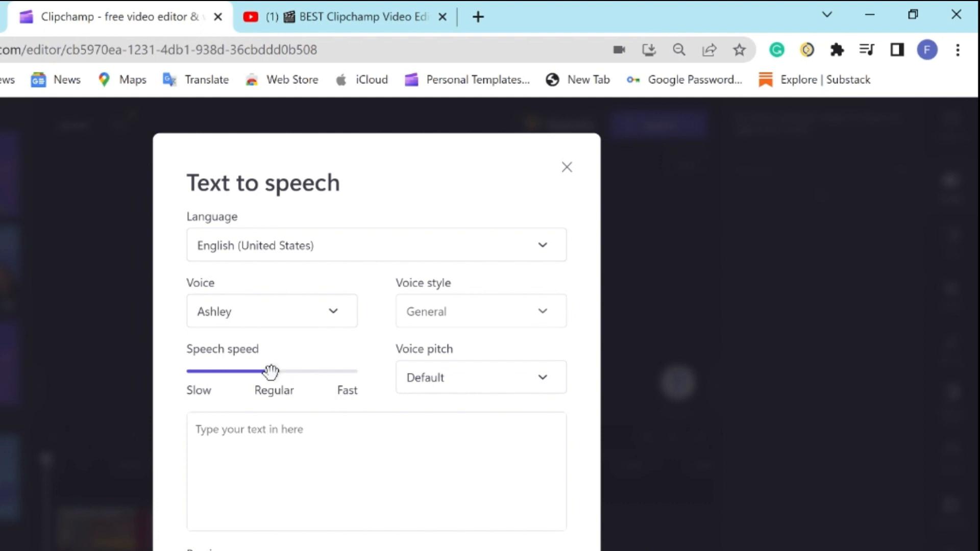
left_click(544, 382)
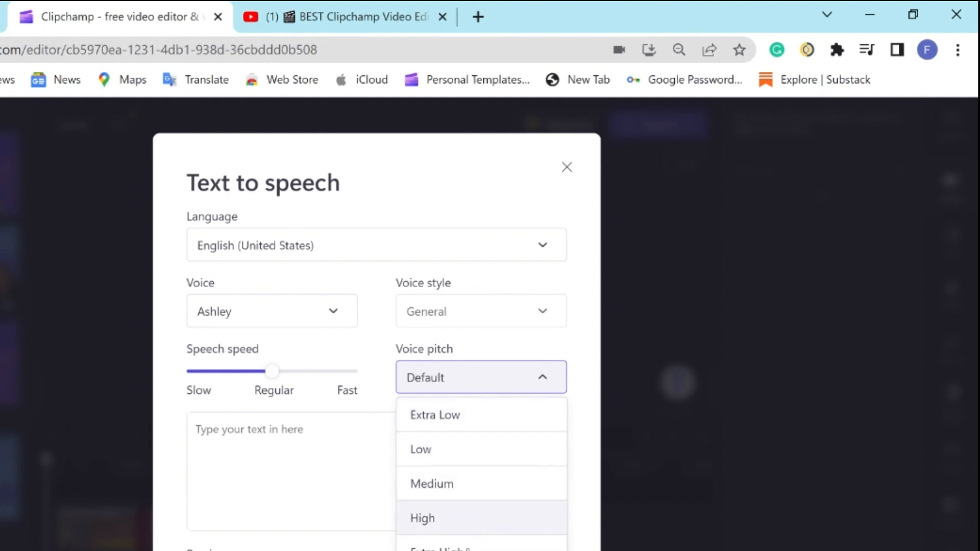
left_click(455, 481)
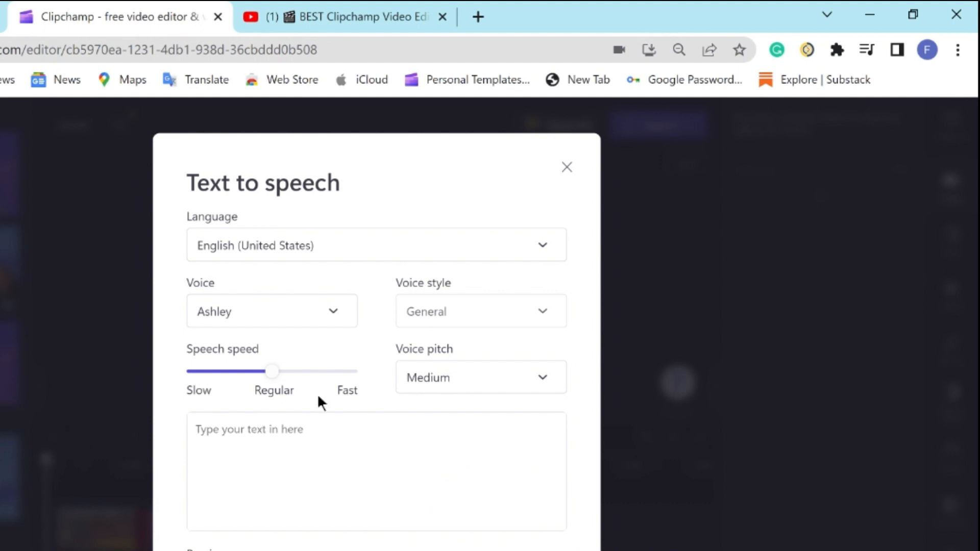
- Enter "Kindly subscribe to this video" as the text-to-speech script
type("Be")
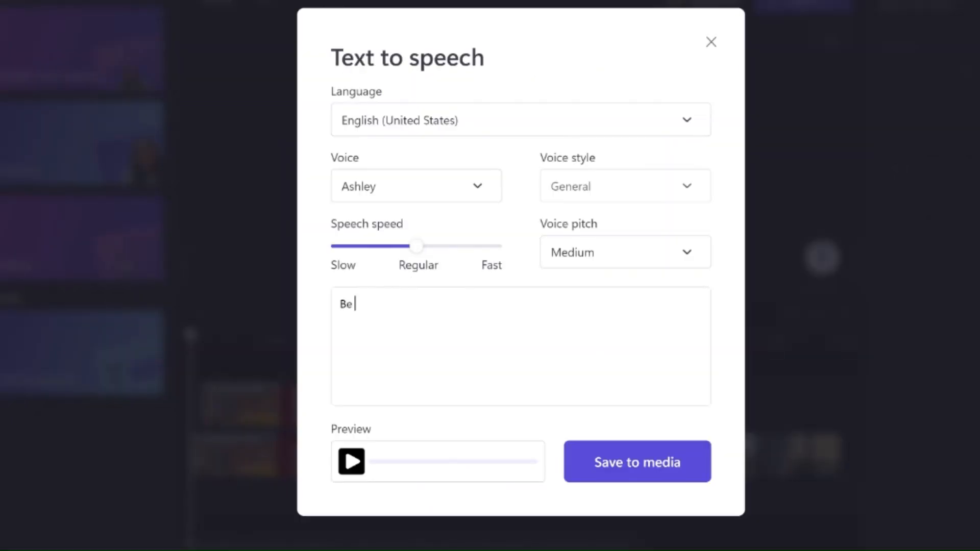
key("BackSpace")
key("BackSpace")
type("Kindly subscribe to this video")
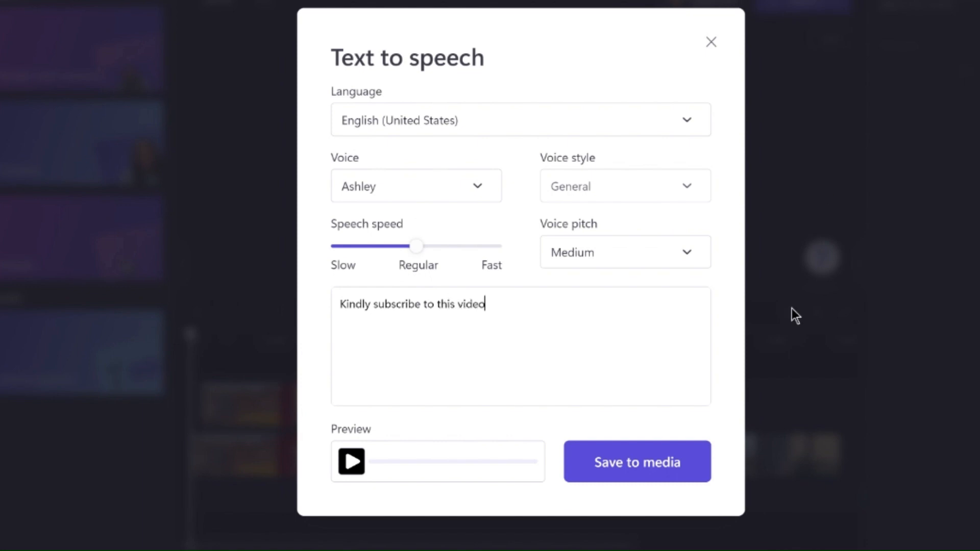
- Preview the generated voiceover and save it to the project media
left_click(351, 462)
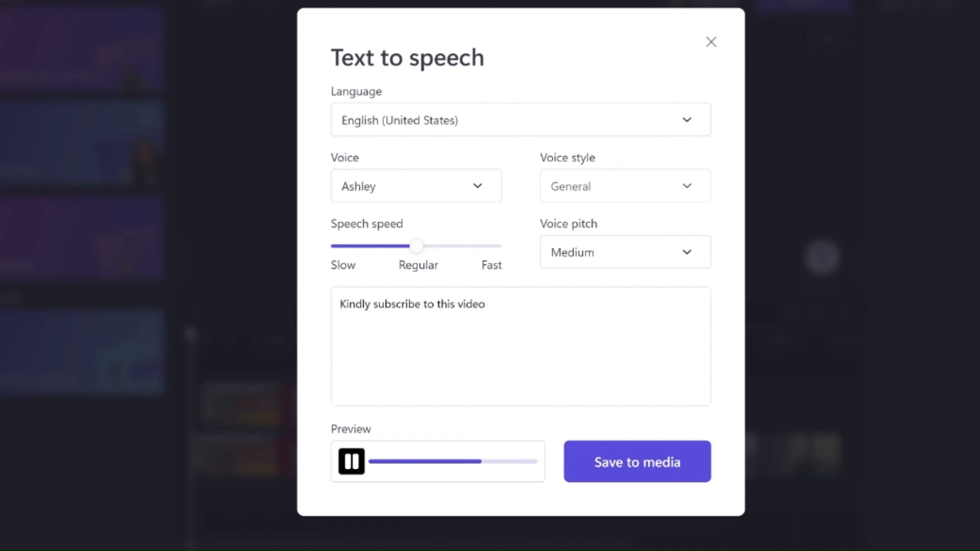
left_click(357, 467)
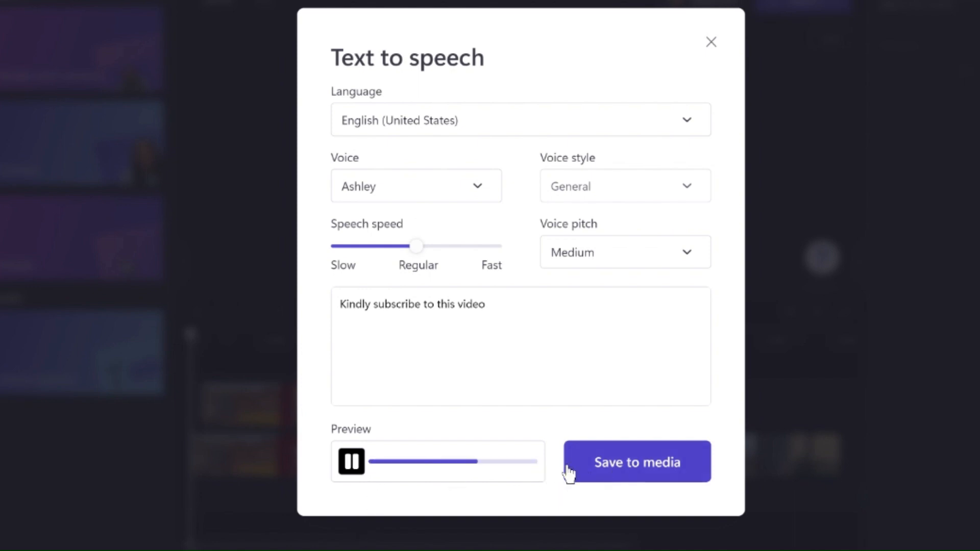
left_click(659, 469)
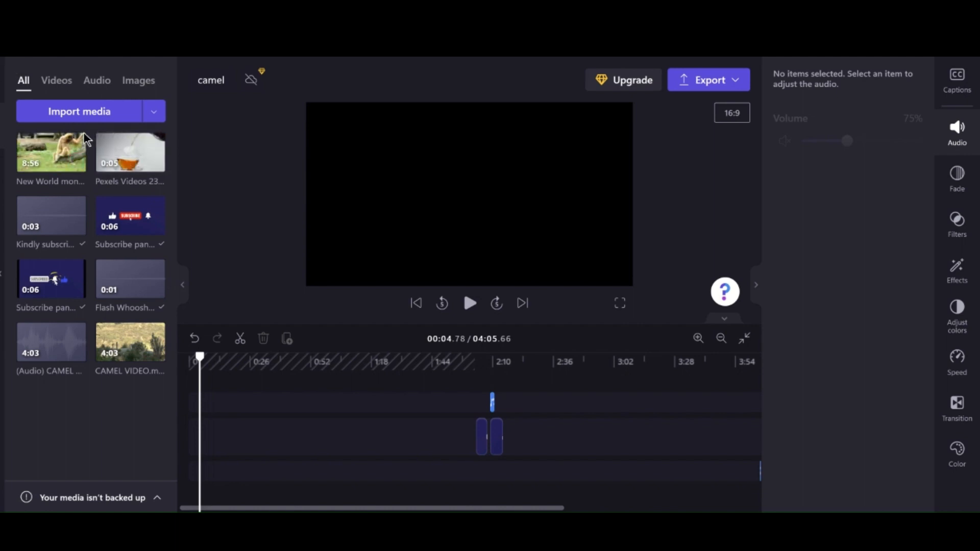
- Place the New World monkeys video at the start of the timeline and turn on English (United States) auto-captions
left_click_drag(69, 149, 196, 436)
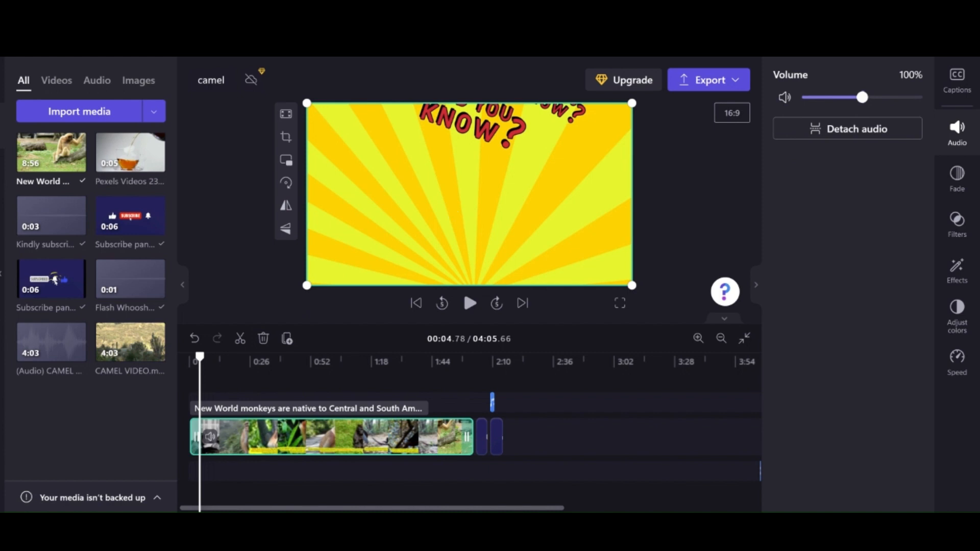
left_click(958, 82)
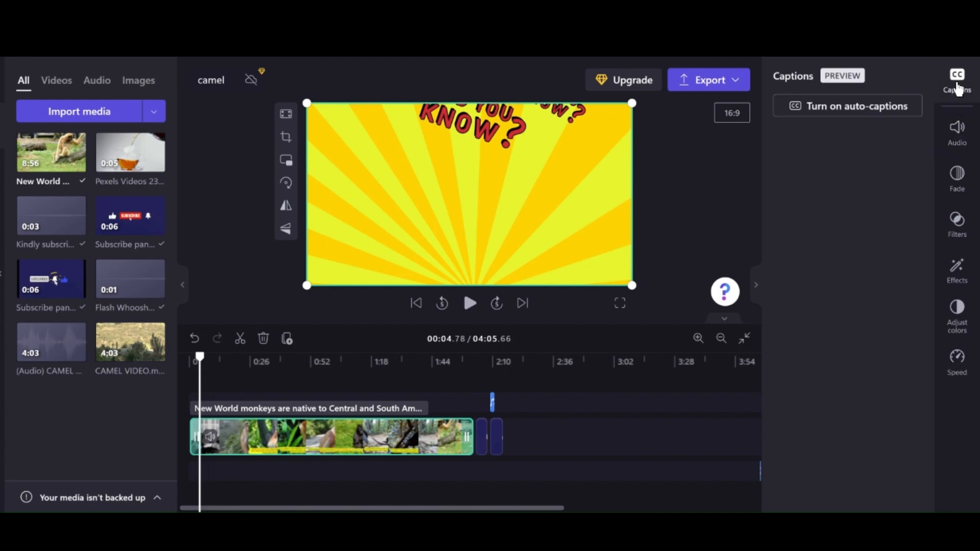
left_click(864, 108)
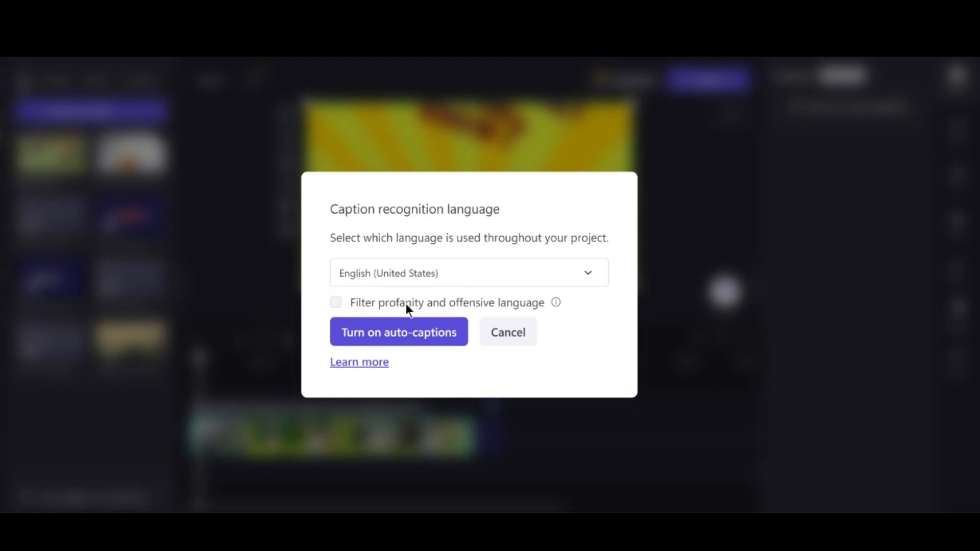
left_click(421, 337)
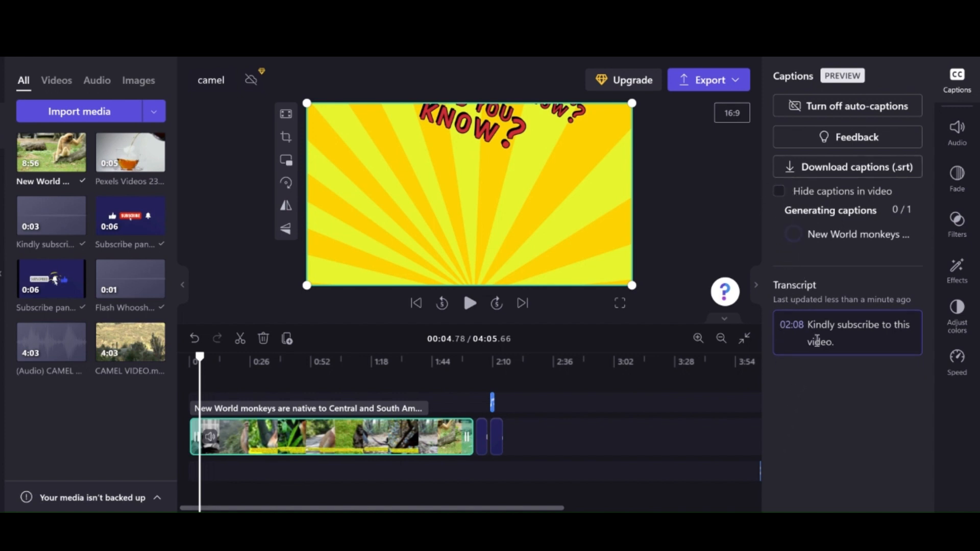
- Jump to the 02:08 caption from the transcript and play that part of the video
left_click(798, 329)
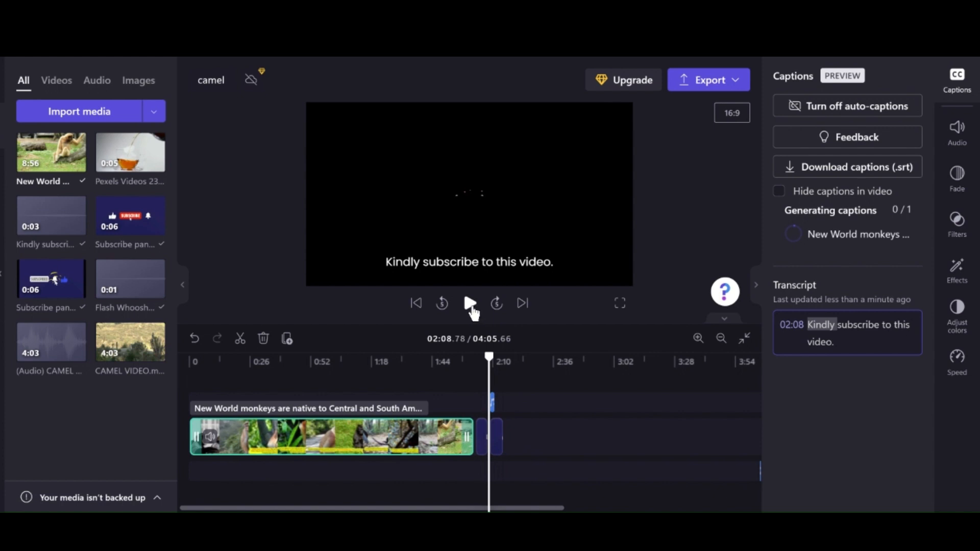
left_click(471, 305)
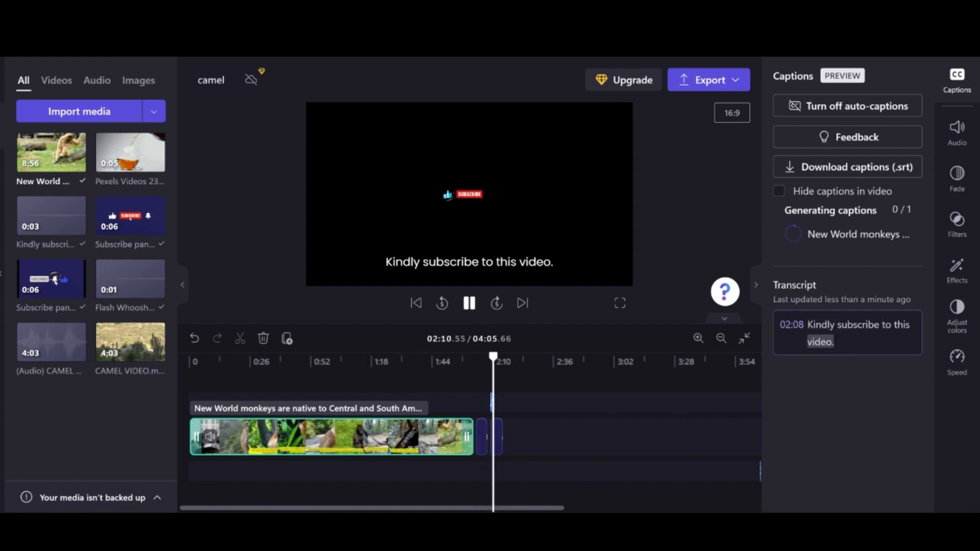
left_click(470, 305)
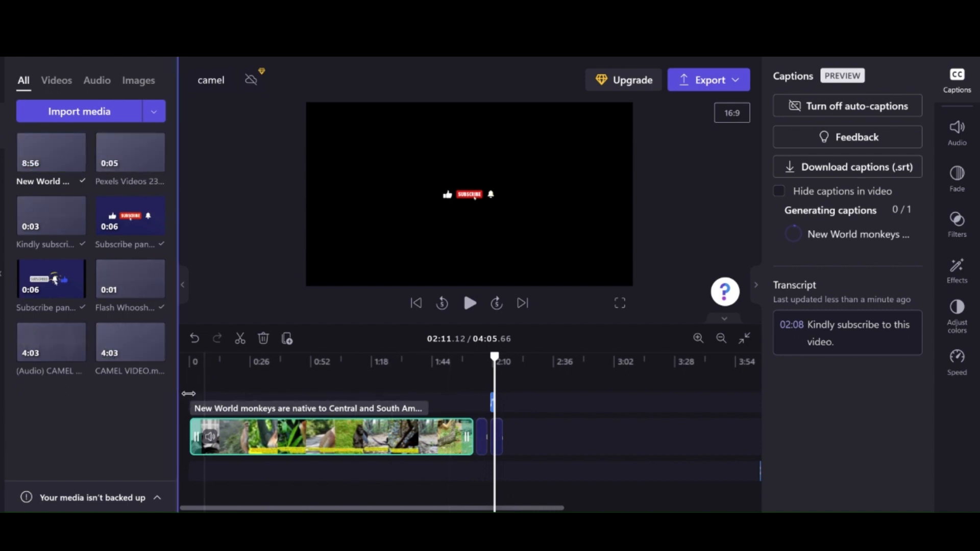
- Position the playhead about 9 seconds into the monkeys clip and open that clip's audio settings
left_click(203, 405)
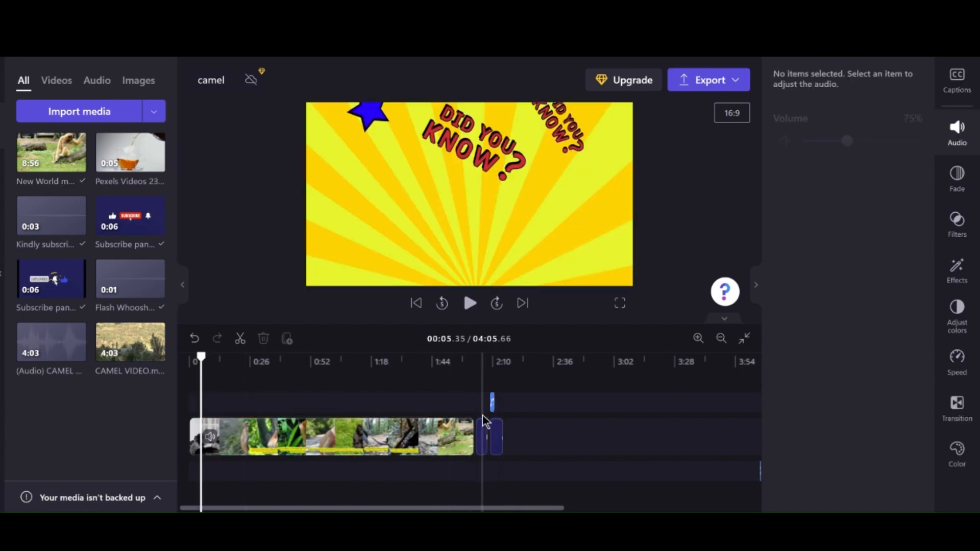
left_click(475, 404)
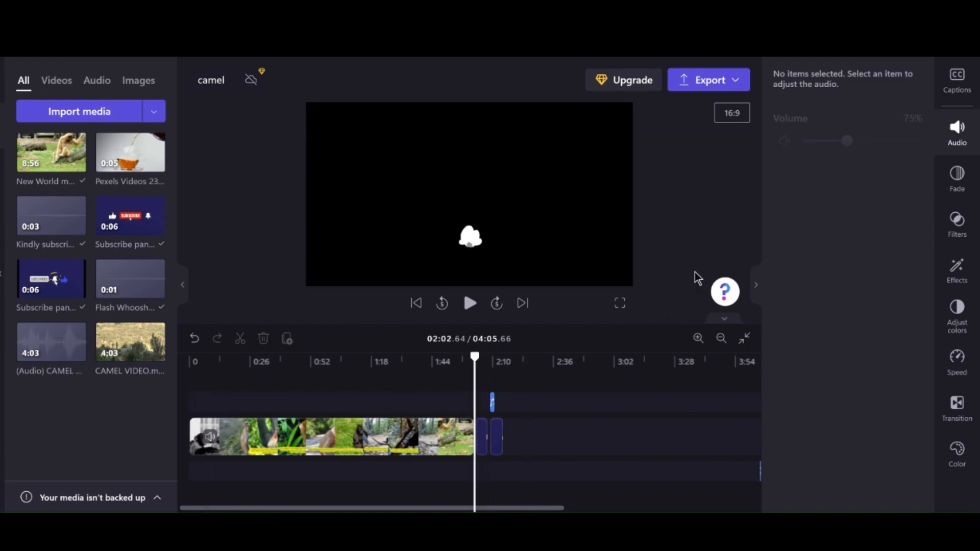
left_click(210, 415)
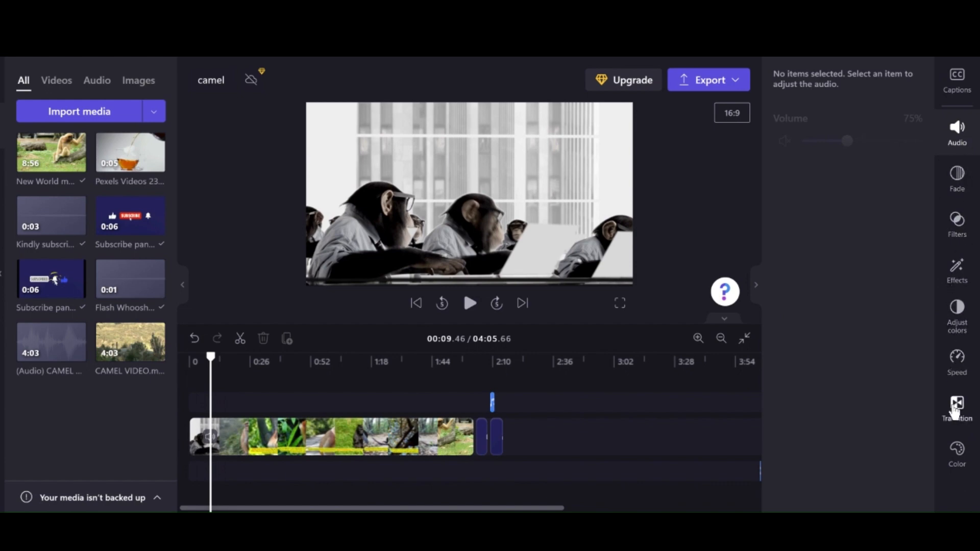
left_click(950, 139)
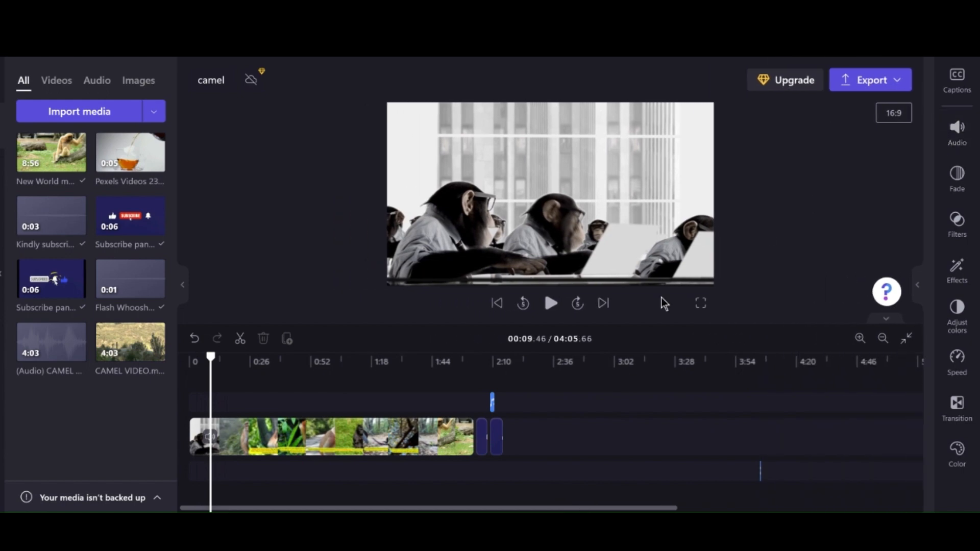
left_click(413, 444)
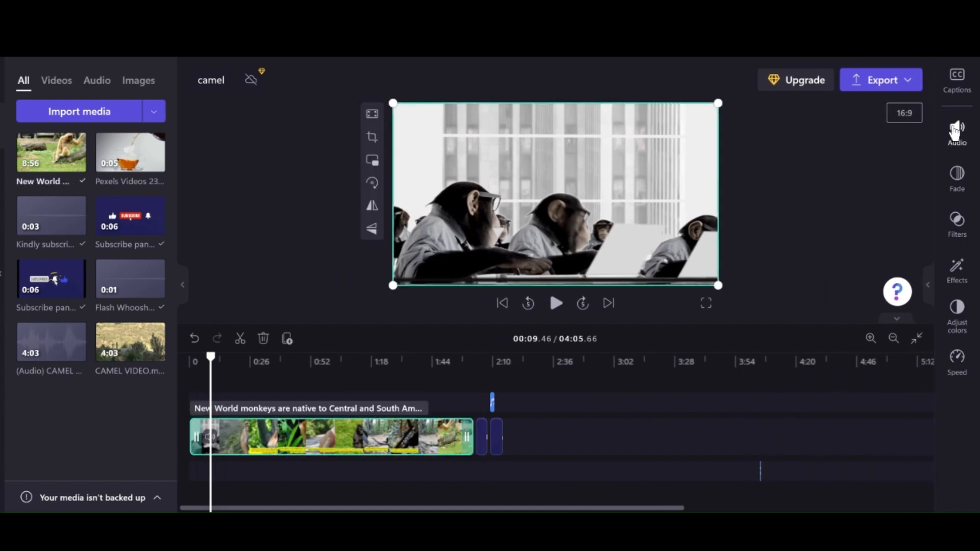
left_click(956, 133)
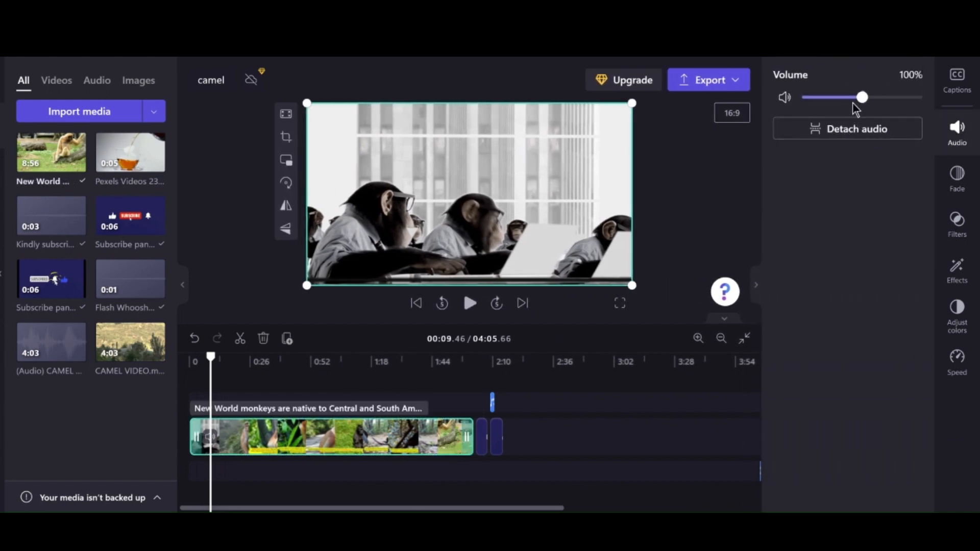
- Try the monkeys clip at 40% volume during playback, then restore its volume to 100%
left_click(820, 98)
left_click_drag(819, 99, 803, 98)
left_click(827, 98)
left_click(470, 305)
left_click(470, 305)
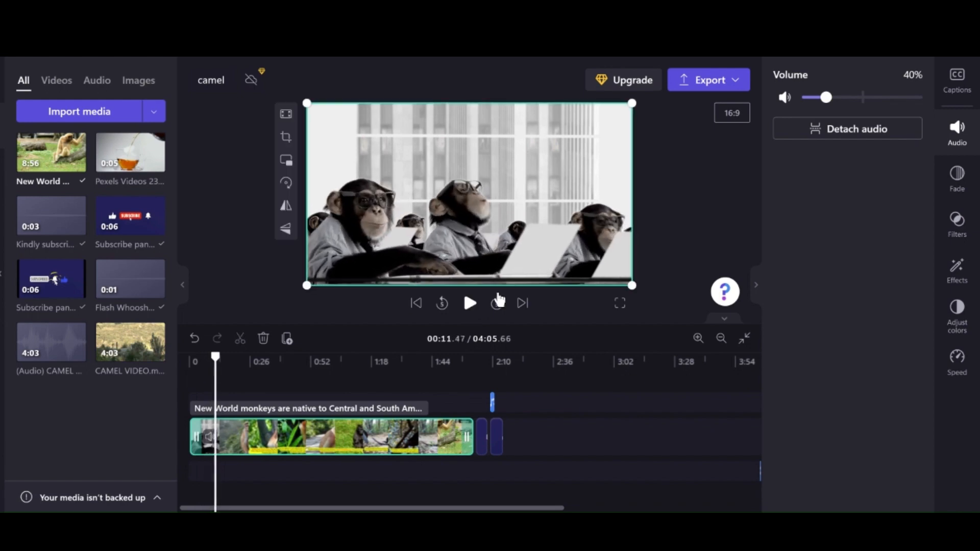
left_click_drag(827, 98, 862, 100)
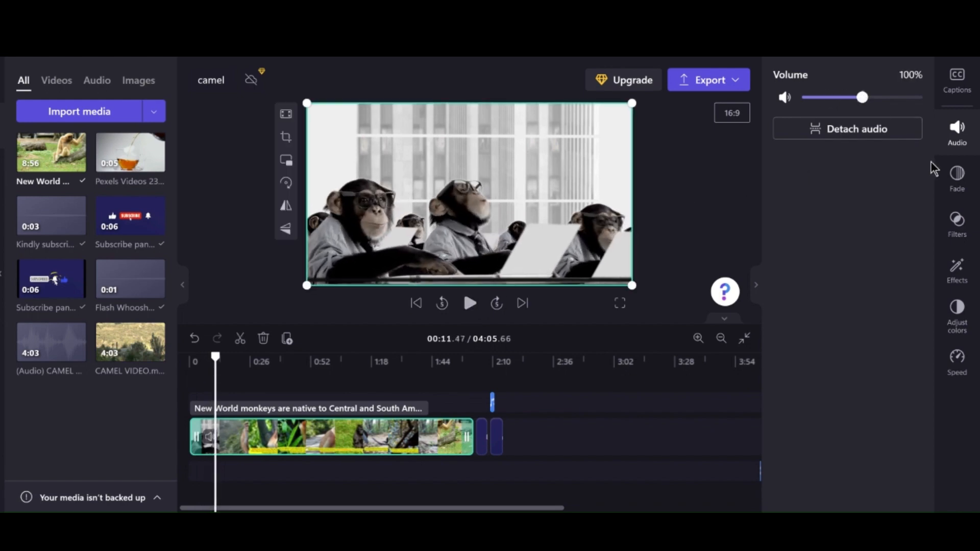
- Add the Melodic Lofi Chill Music audio beneath the monkeys clip from the start of the timeline and play it back
left_click(957, 182)
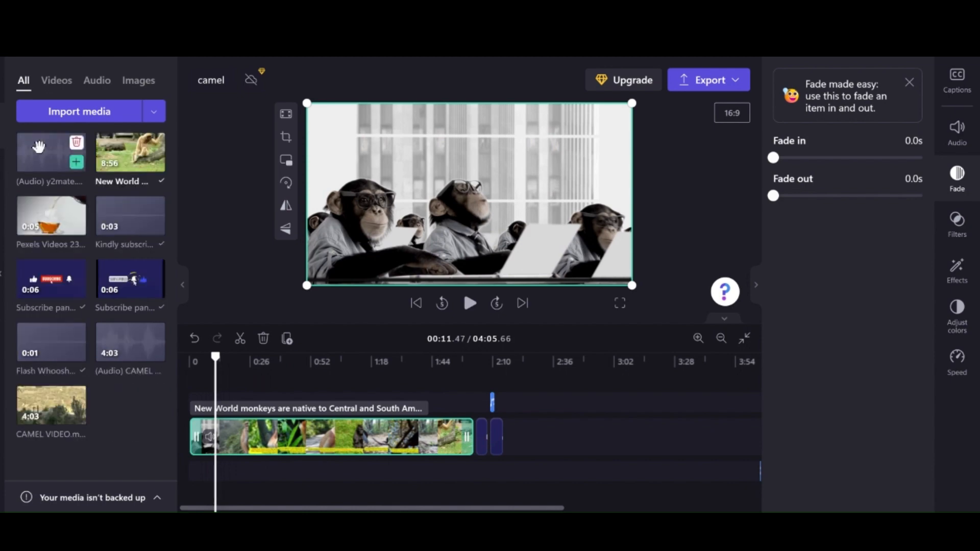
left_click_drag(36, 153, 222, 477)
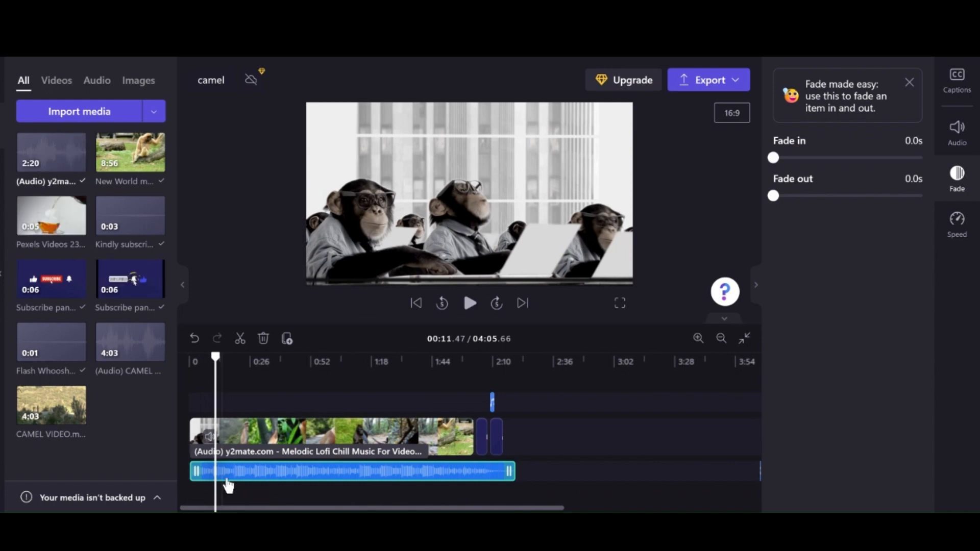
left_click(470, 303)
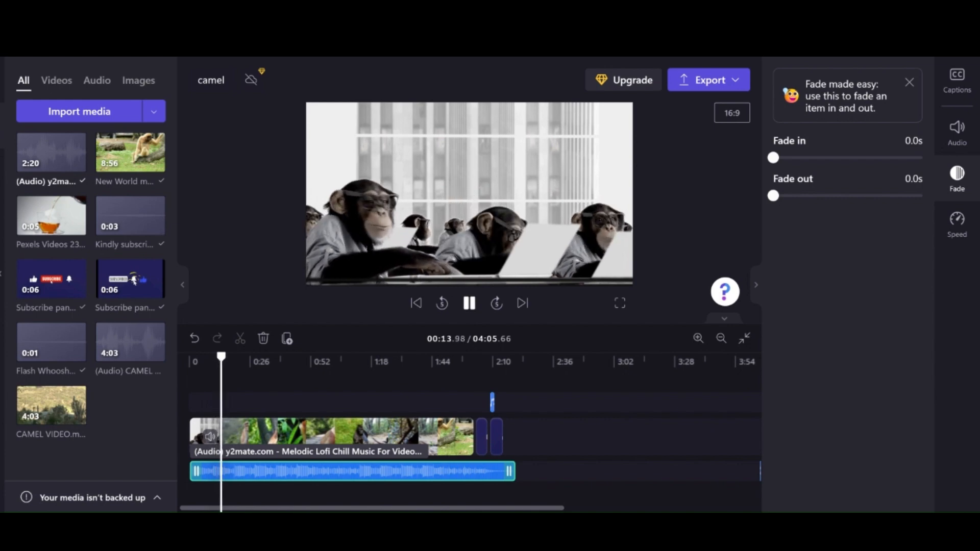
left_click(470, 303)
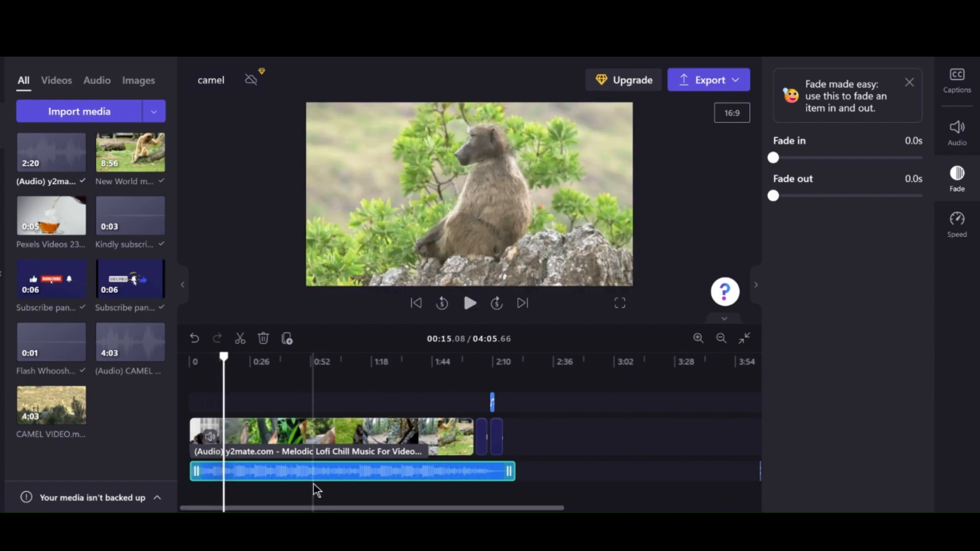
- Lower the Melodic Lofi Chill Music clip's volume to 6% and play it back with the monkeys video
left_click(946, 138)
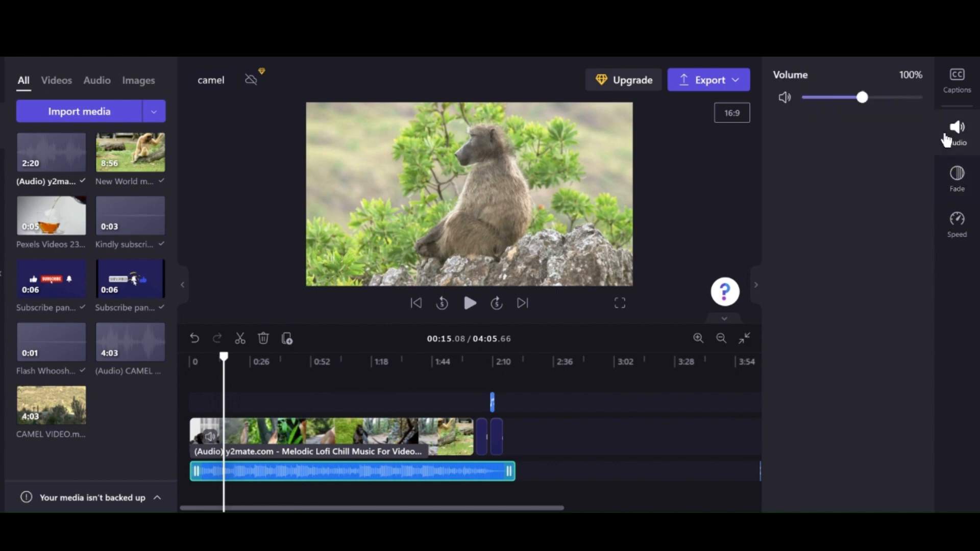
left_click(809, 97)
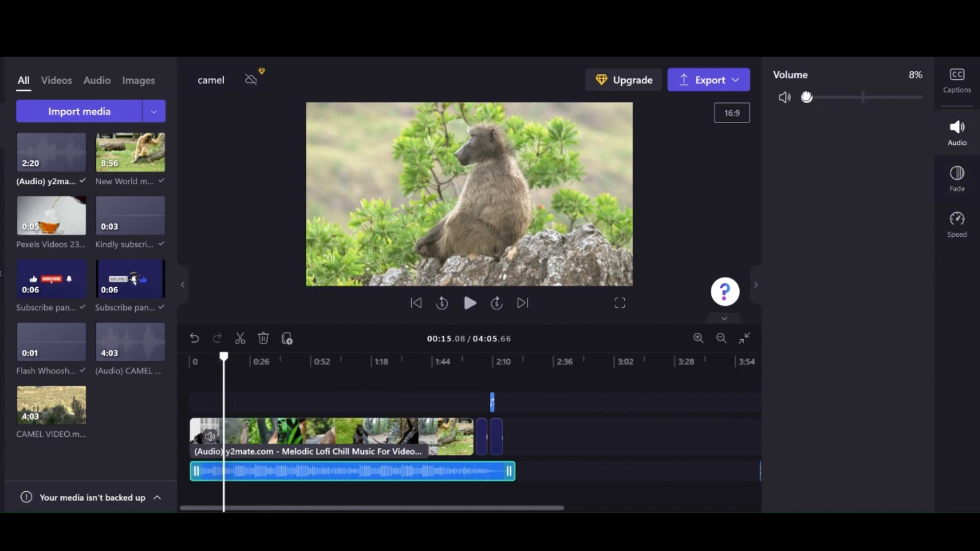
left_click_drag(806, 98, 805, 98)
left_click(470, 307)
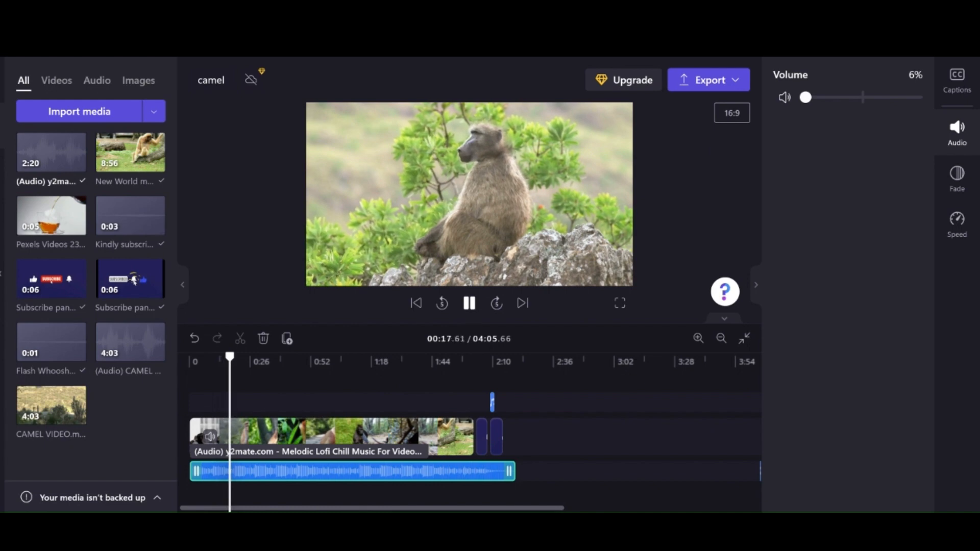
key("space")
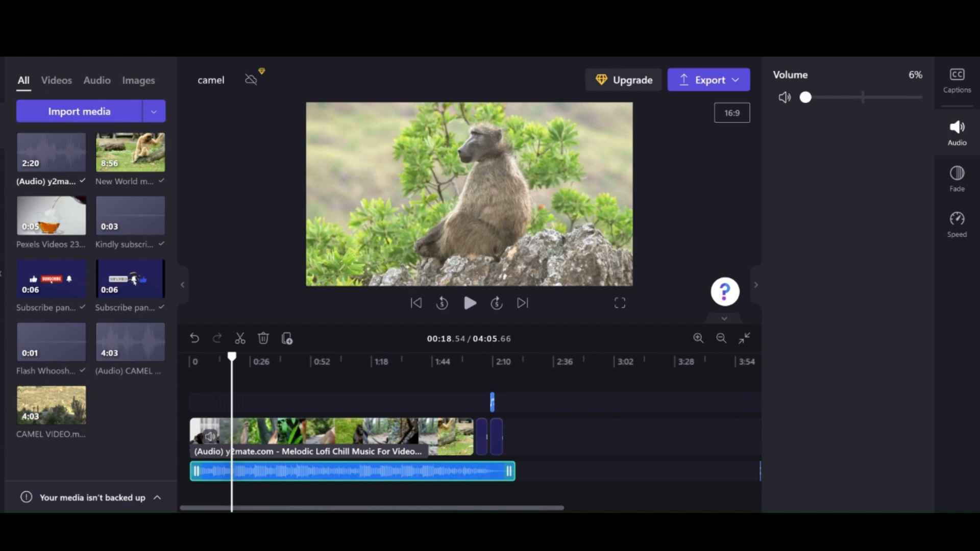
- Delete the Melodic Lofi Chill Music clip from the timeline and detach the audio from the monkeys clip
key("Delete")
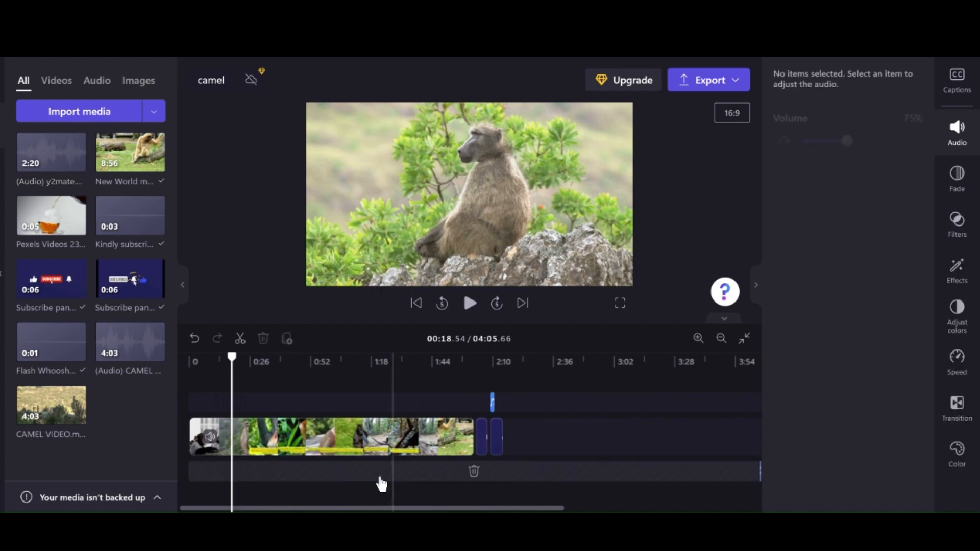
left_click(357, 437)
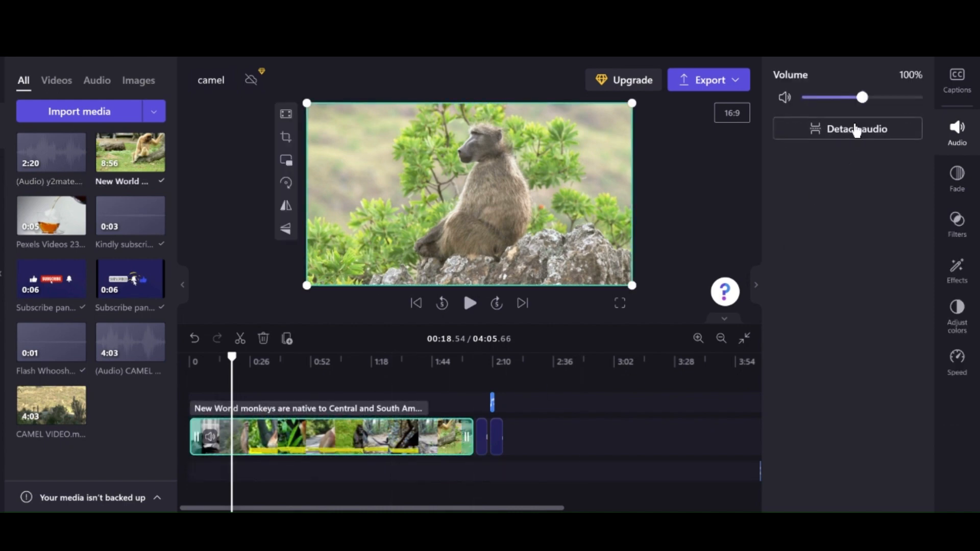
left_click(957, 146)
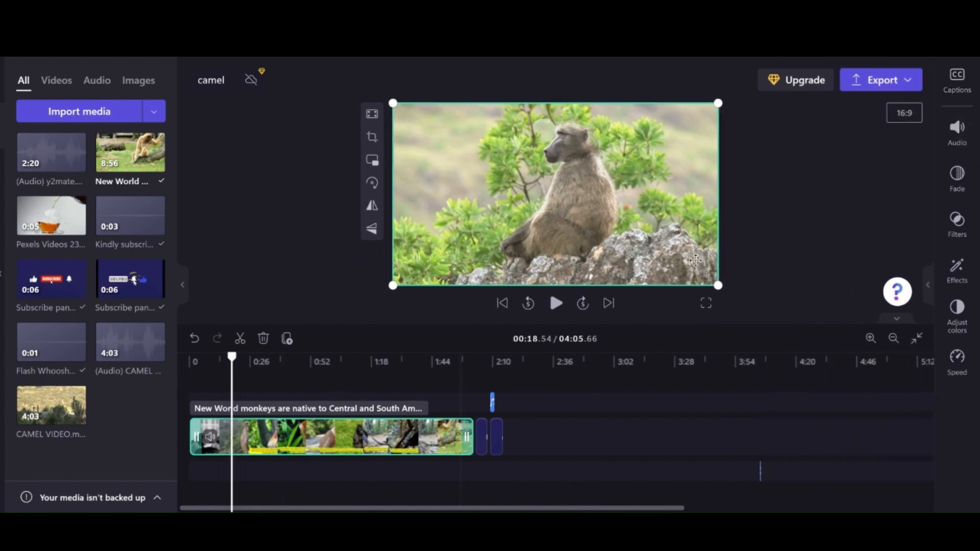
left_click(950, 146)
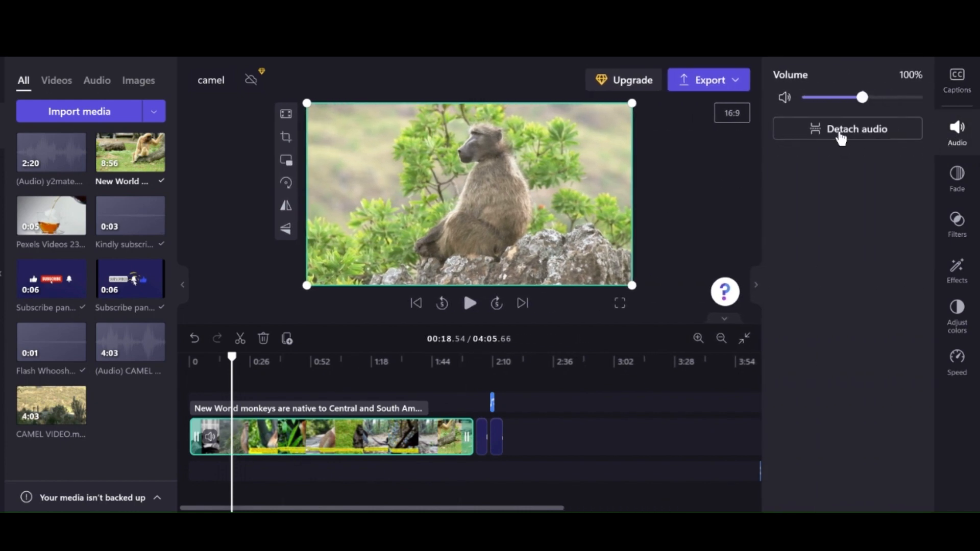
left_click(841, 132)
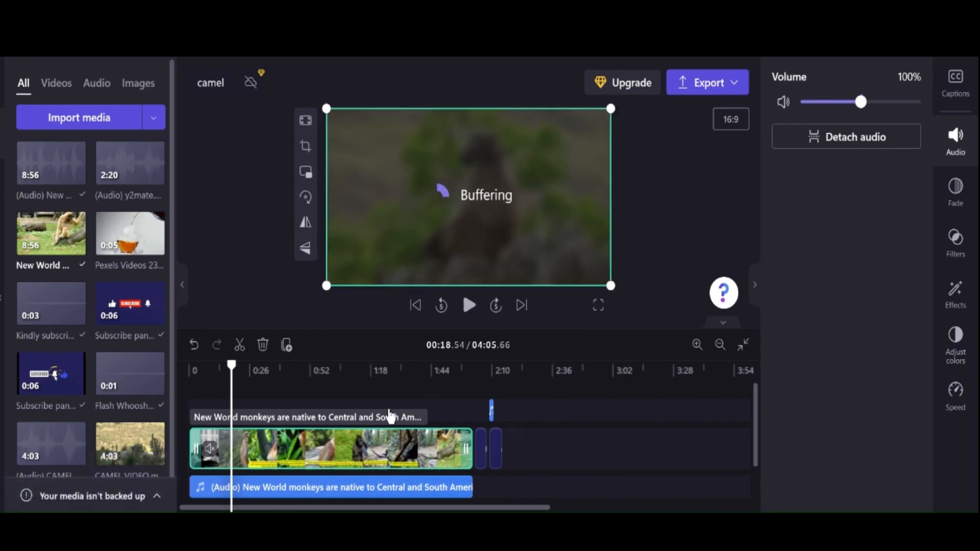
- Unmute the original sound of the monkeys clip and play the video together with its detached audio
right_click(386, 417)
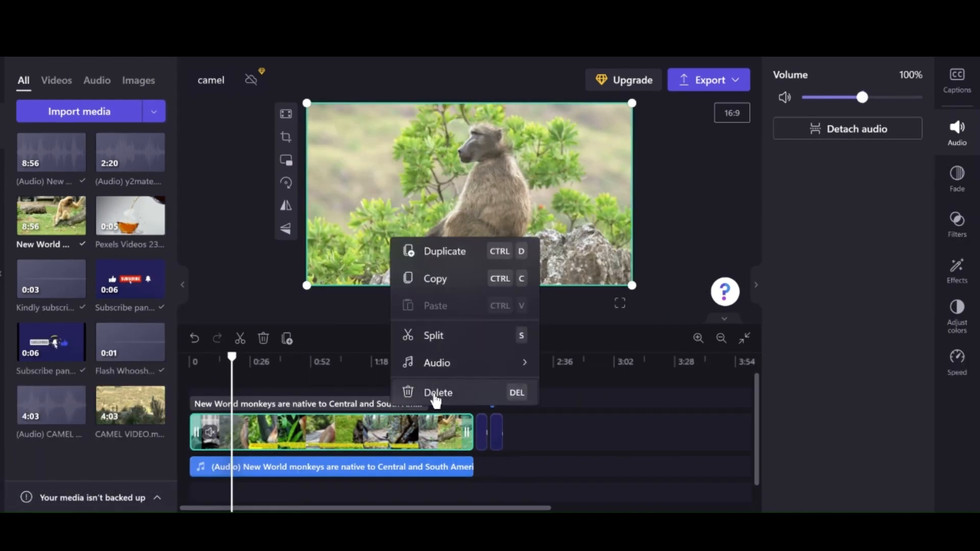
left_click(462, 374)
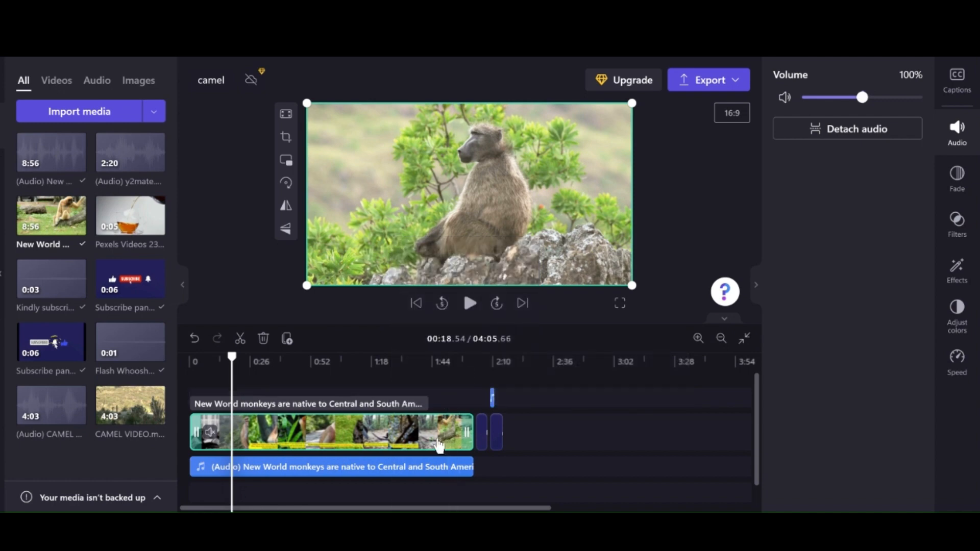
right_click(439, 445)
mouse_move(466, 398)
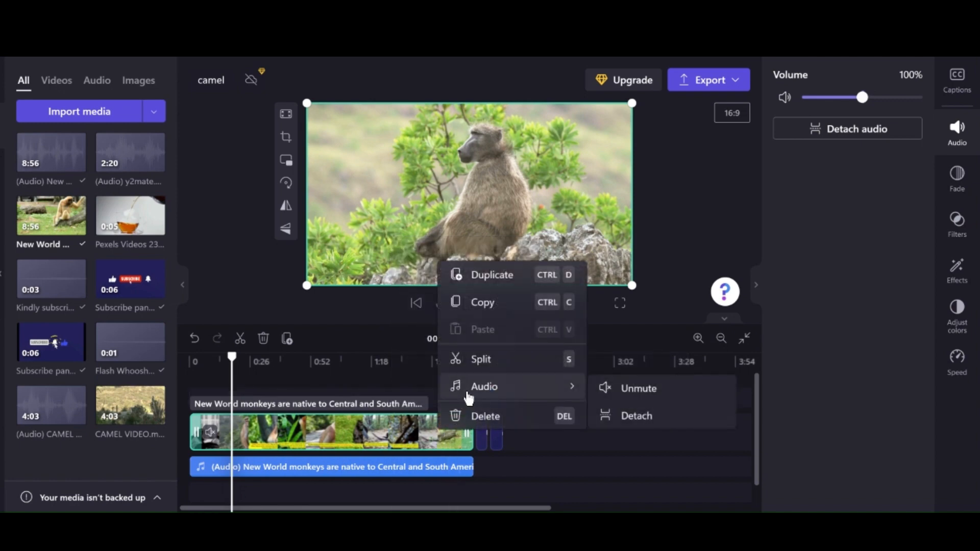
left_click(618, 389)
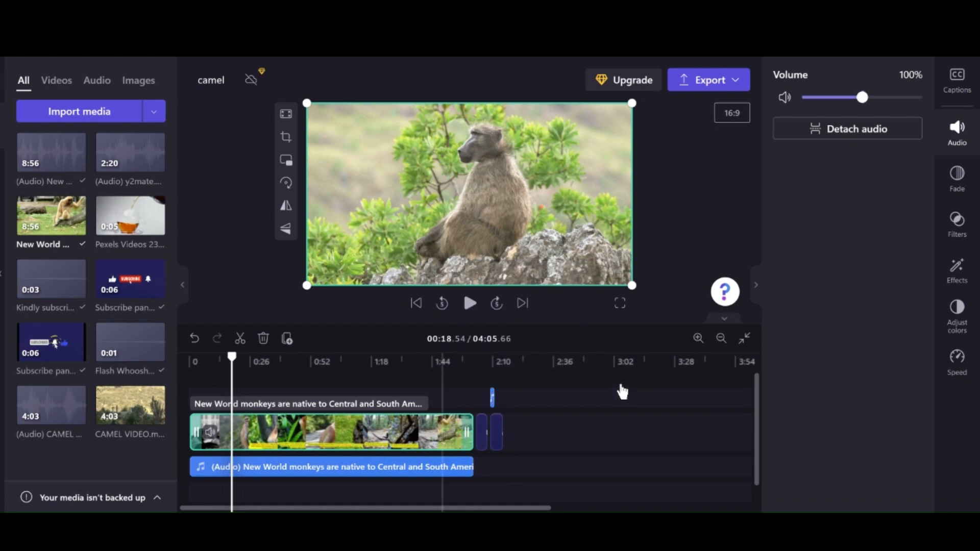
left_click(470, 303)
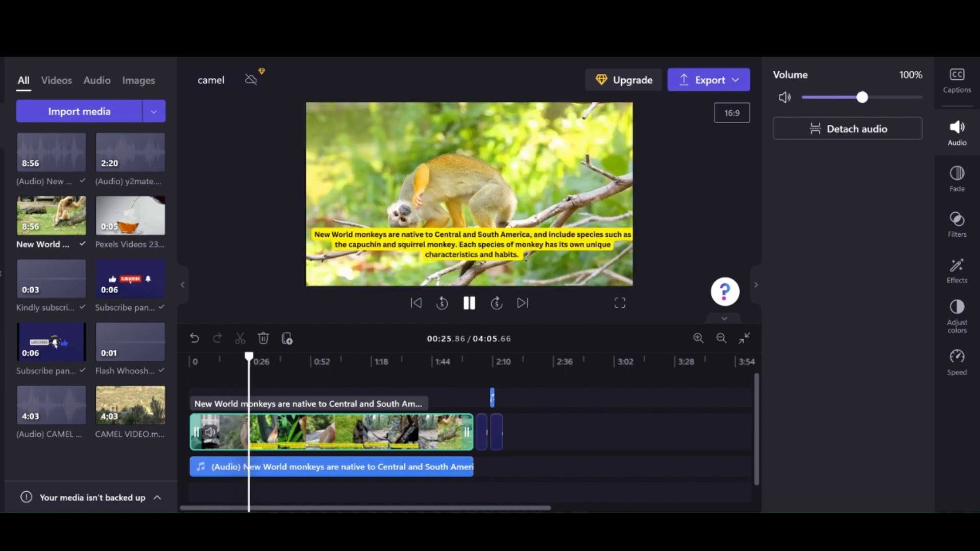
left_click(469, 304)
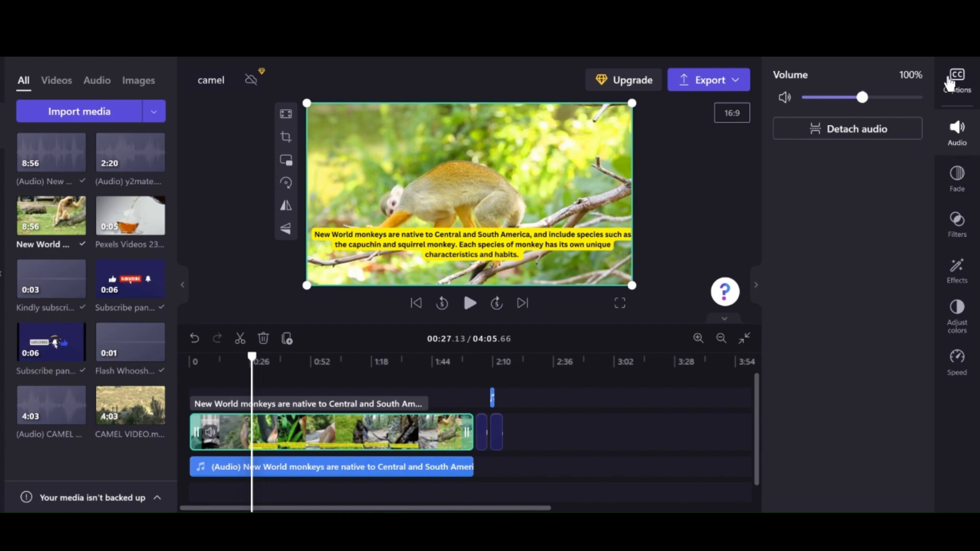
- Add a short fade-in and a short fade-out to the monkeys clip
left_click(956, 179)
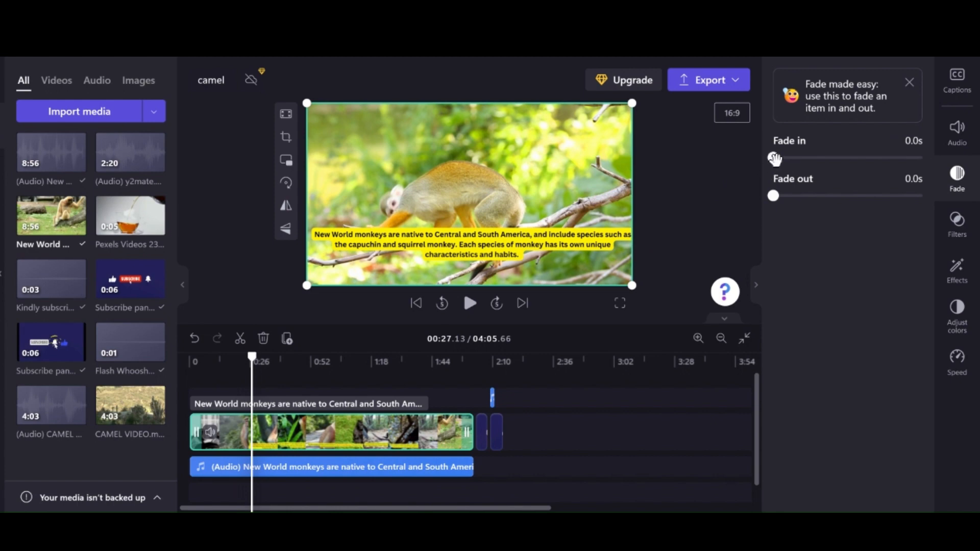
left_click_drag(774, 159, 794, 162)
left_click_drag(781, 199, 795, 199)
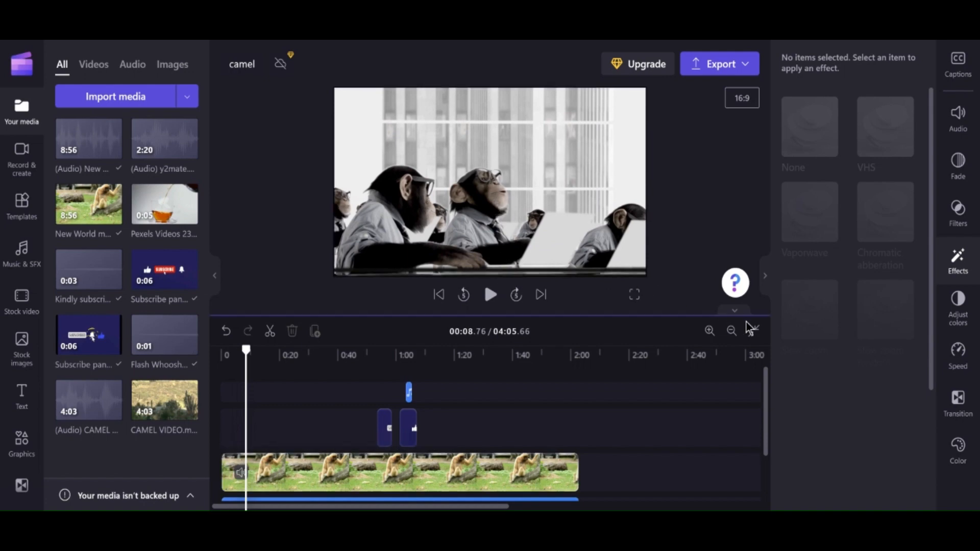
- Try the Blur effect on the monkeys clip
left_click(960, 263)
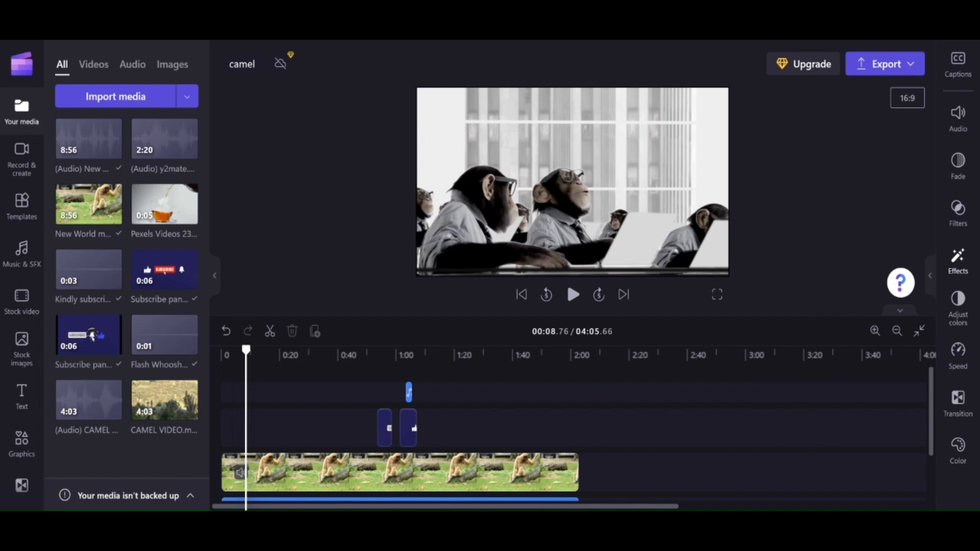
left_click(958, 258)
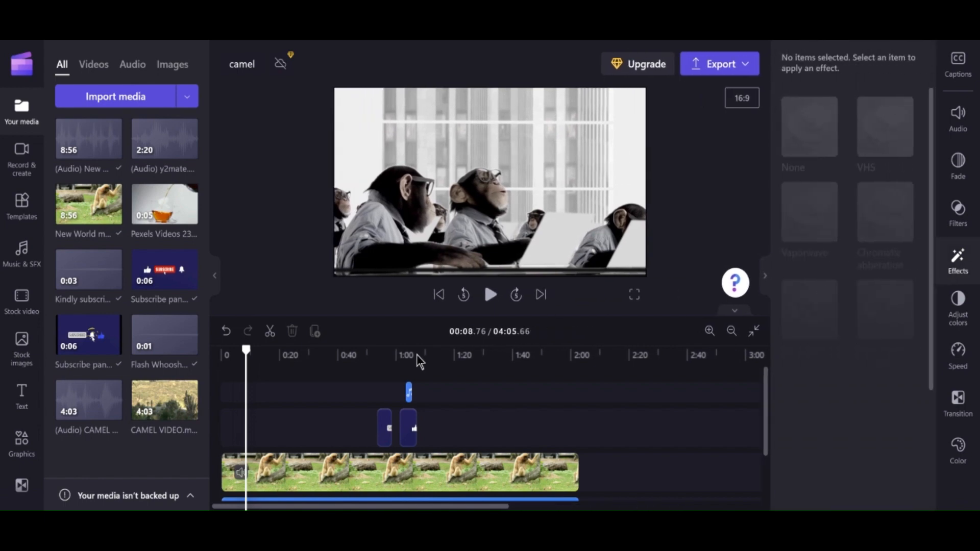
left_click(448, 482)
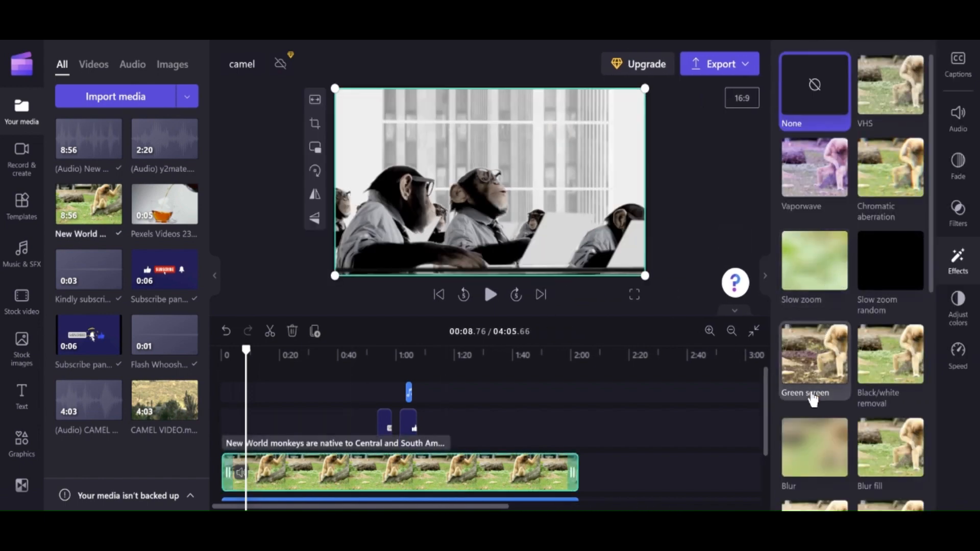
left_click(807, 440)
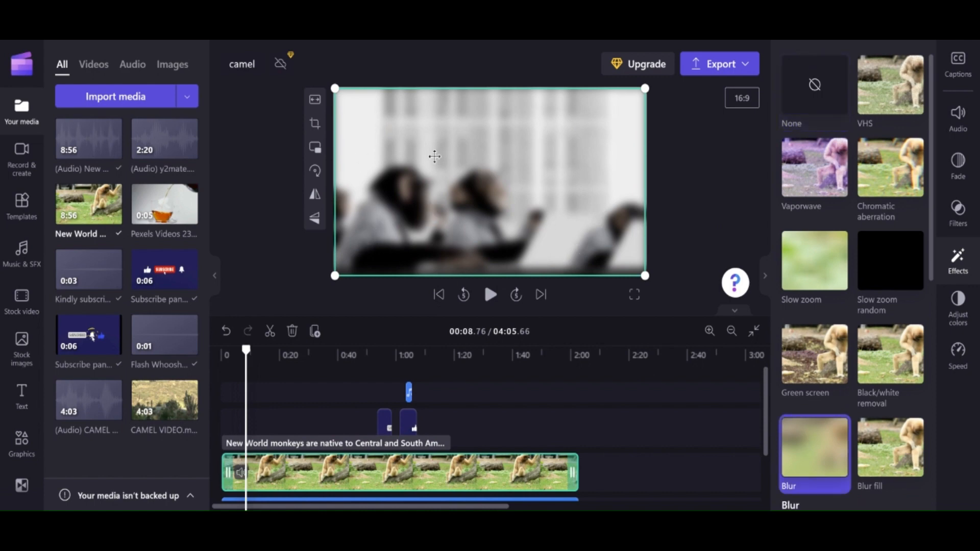
left_click_drag(434, 156, 472, 167)
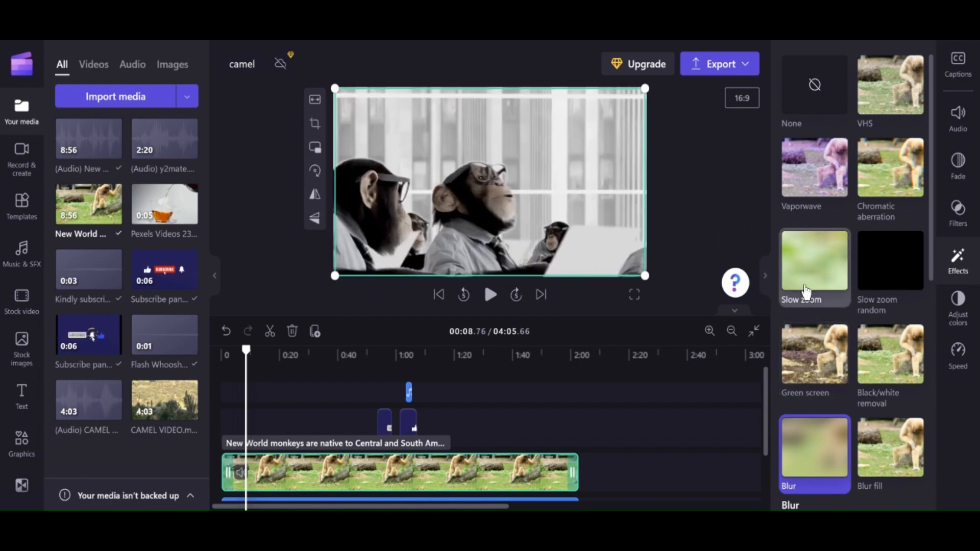
- Switch the monkeys clip to the Slow zoom effect and play it back
left_click(806, 278)
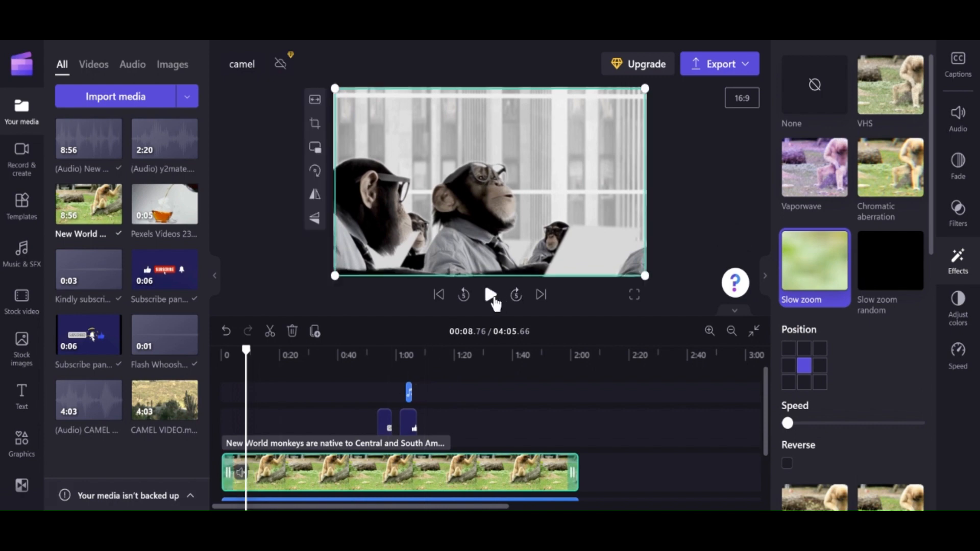
left_click(491, 295)
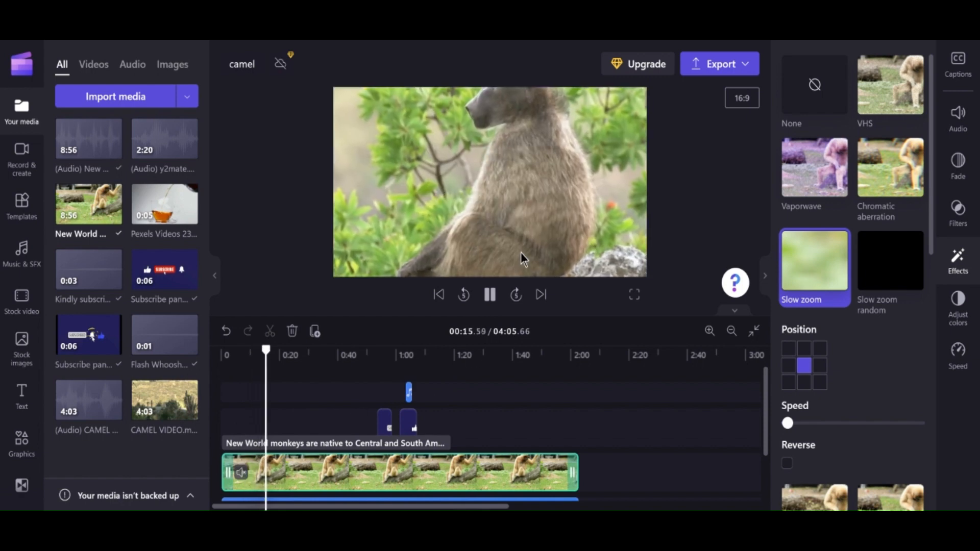
left_click(490, 294)
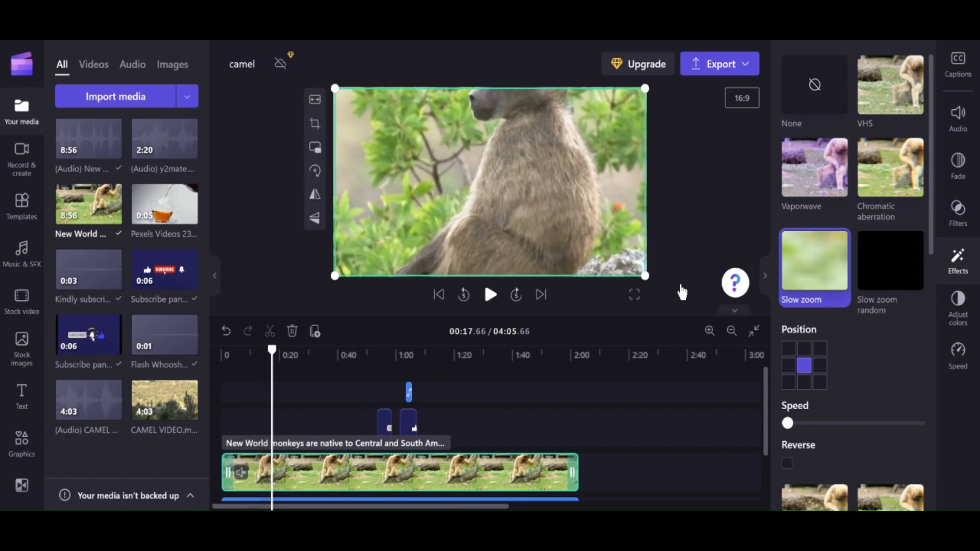
- Try the Blur fill effect on the monkeys clip and play a short part of it
scroll(837, 306, "down", 5)
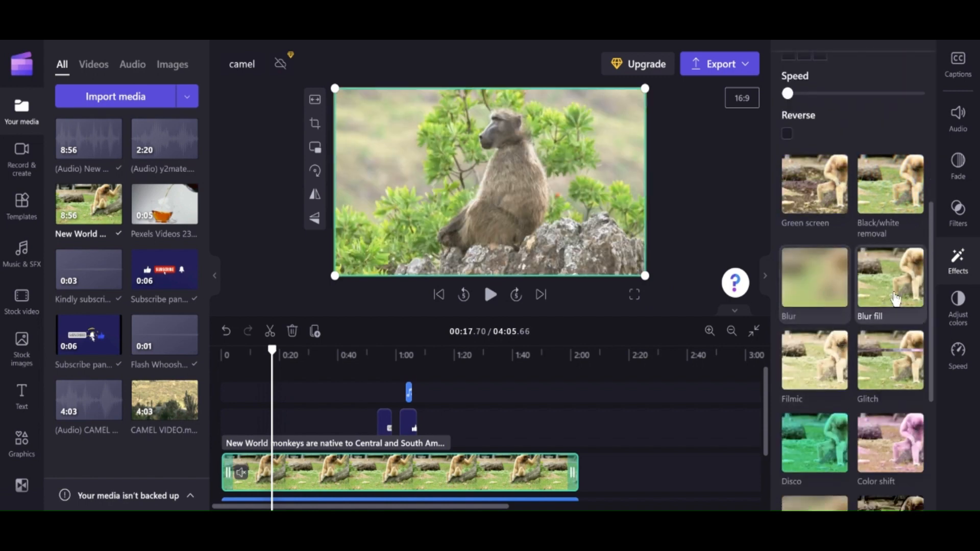
left_click(896, 298)
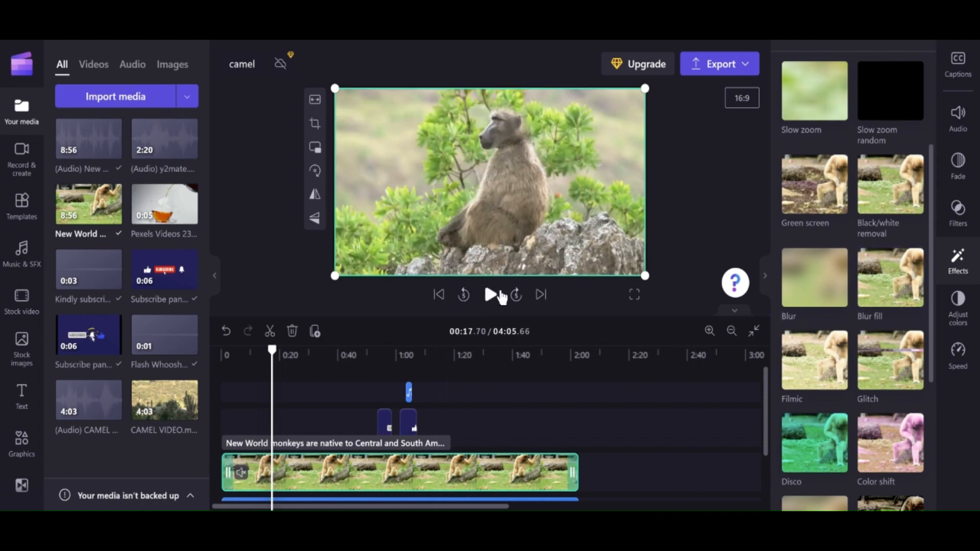
left_click(491, 294)
left_click(493, 295)
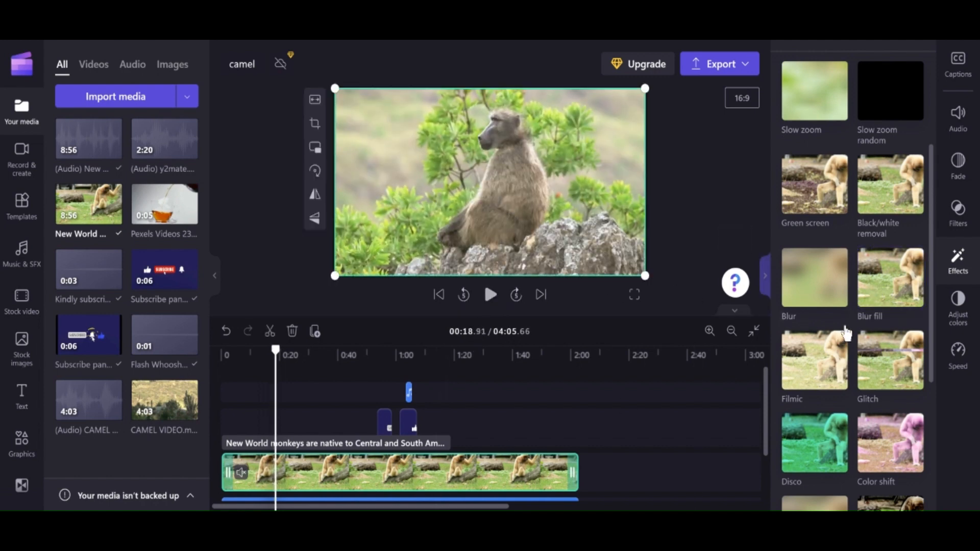
- Try the Vertical and Radial effects on the monkeys clip and reset its effect to None
scroll(846, 333, "down", 5)
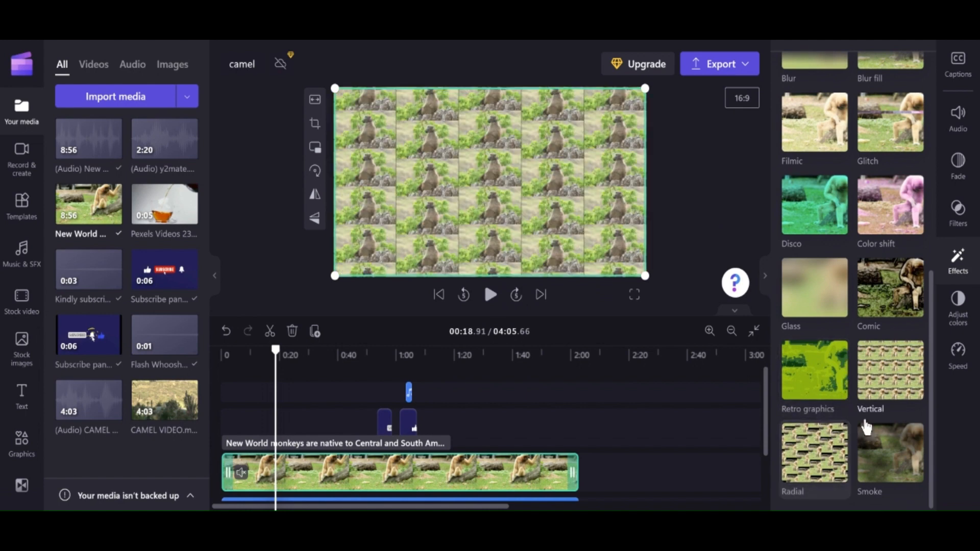
left_click(884, 389)
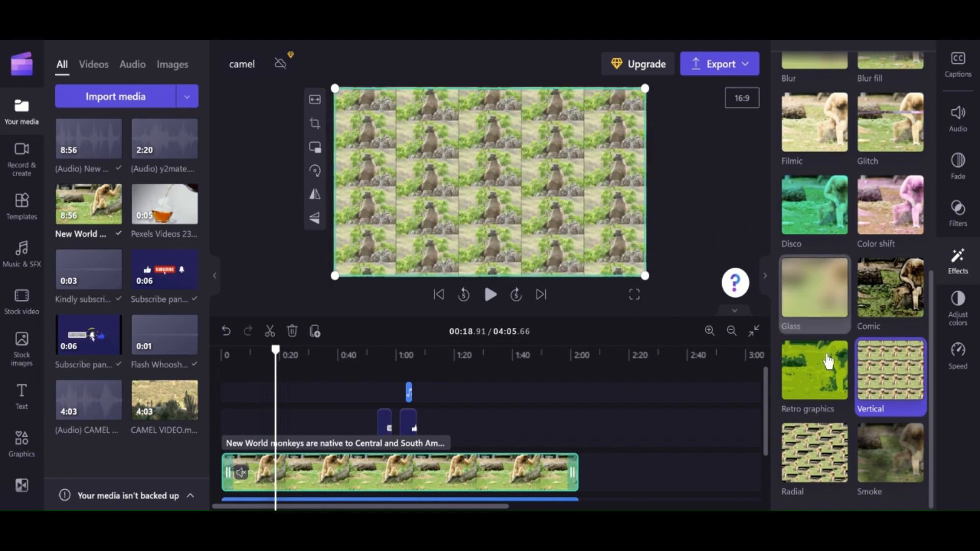
left_click(831, 453)
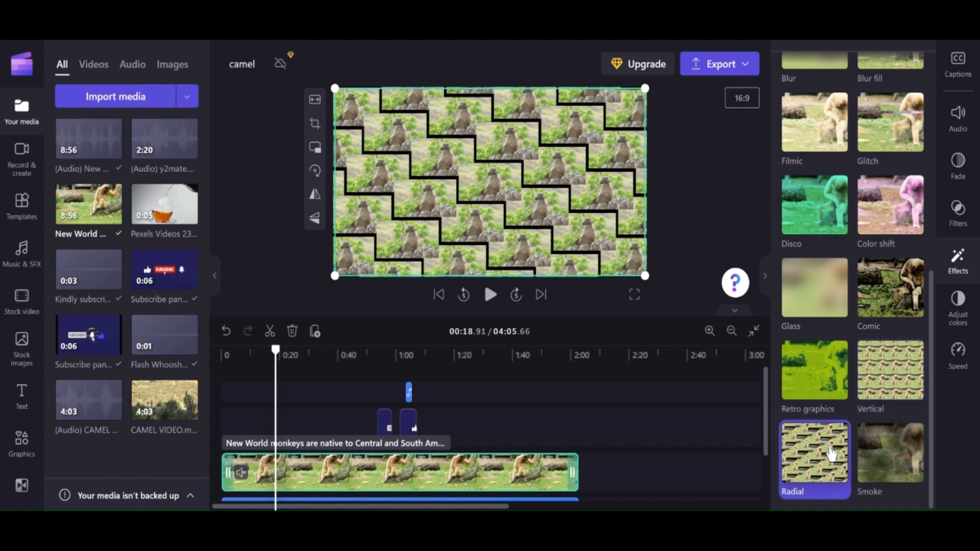
scroll(777, 136, "up", 5)
left_click(791, 127)
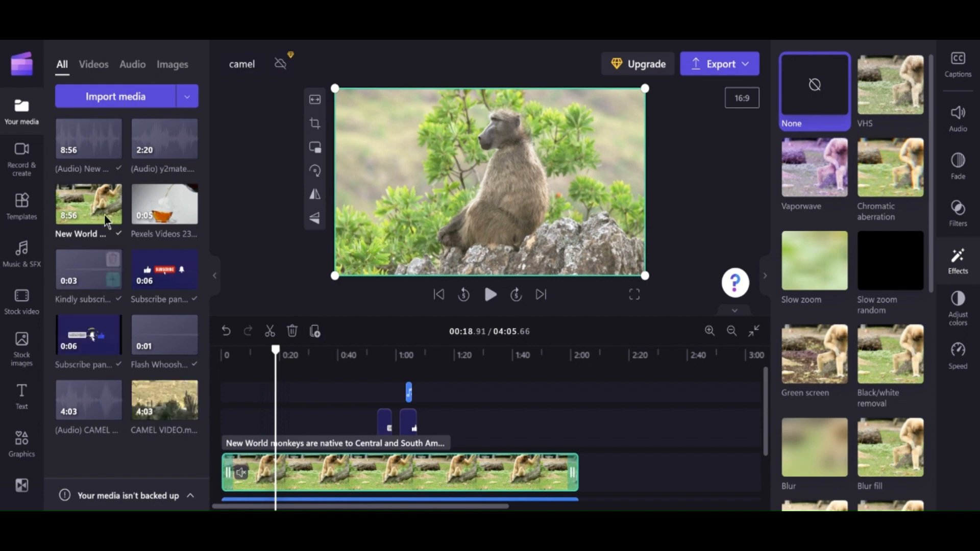
- Place a second copy of the monkeys video on the track above and trim its end to just before the playhead
mouse_move(81, 207)
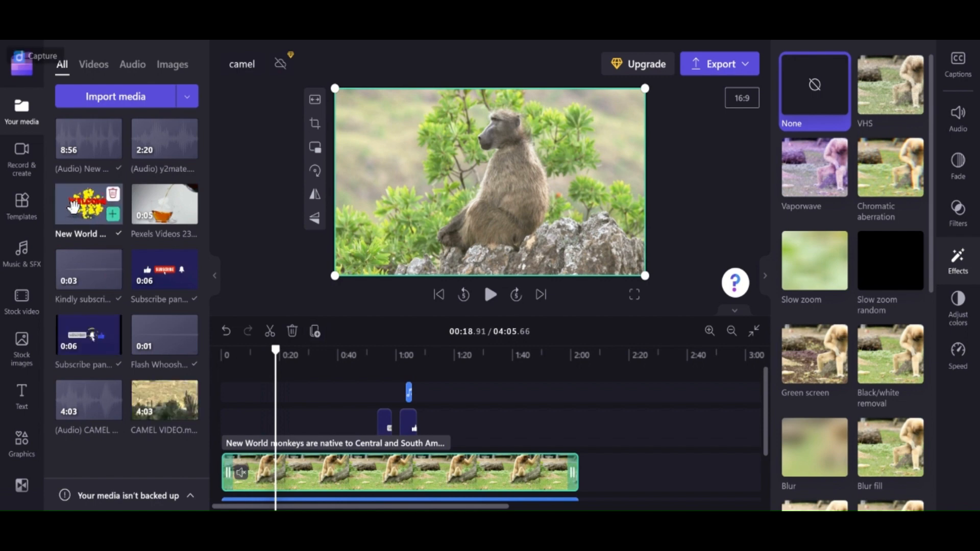
left_click_drag(79, 206, 245, 434)
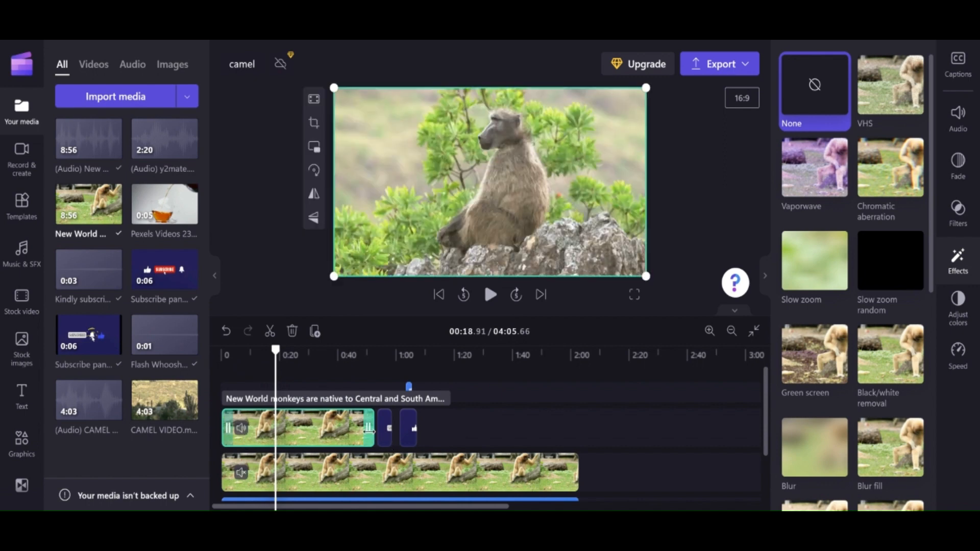
left_click_drag(371, 430, 271, 440)
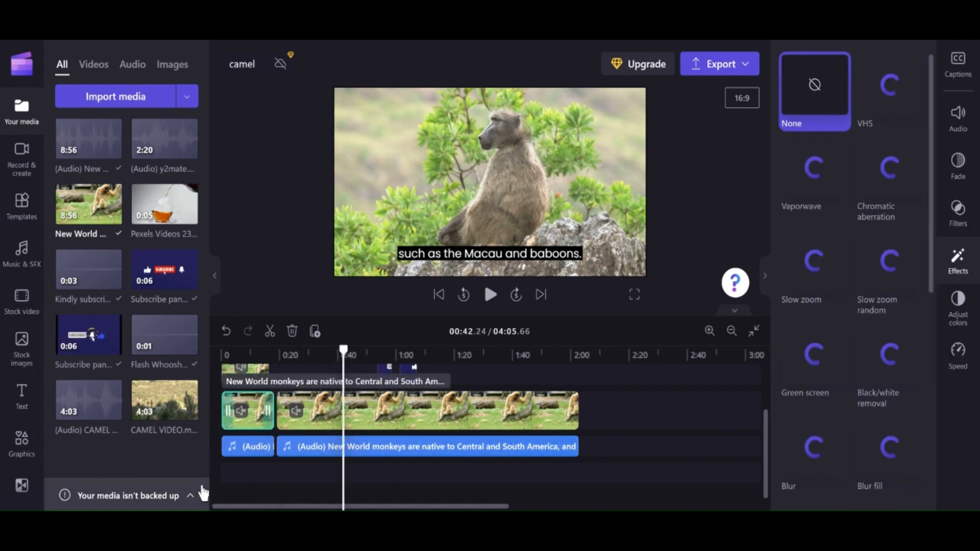
- Split the monkeys video and its detached audio together at 00:39.00
left_click(327, 419)
left_click(334, 383)
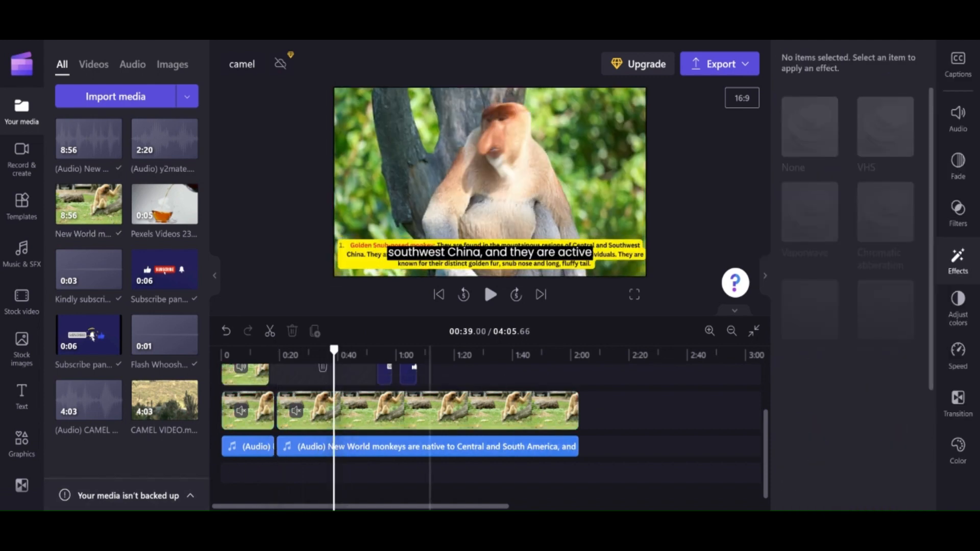
key("s")
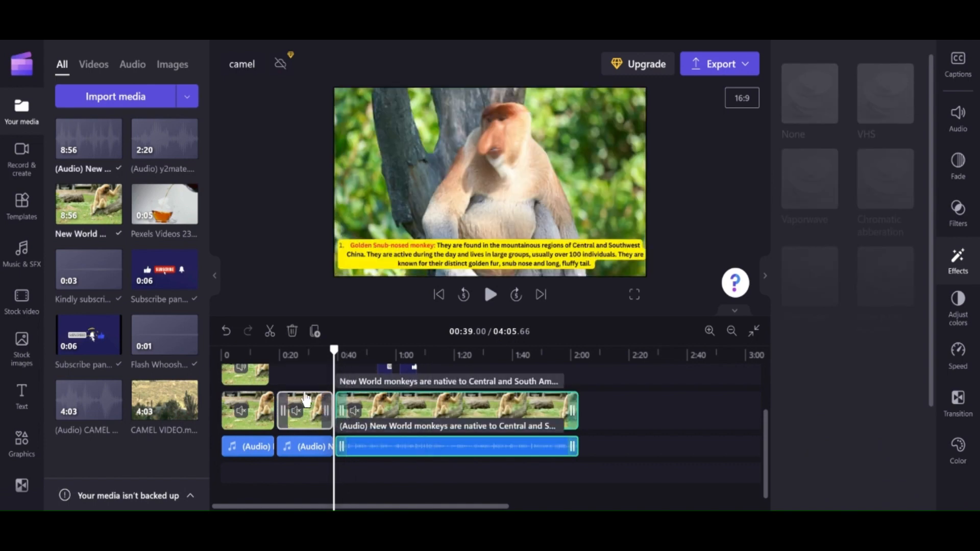
- Enlarge the second segment of the monkeys video at about 00:22 so it overflows the left and bottom of the frame
scroll(361, 447, "up", 2)
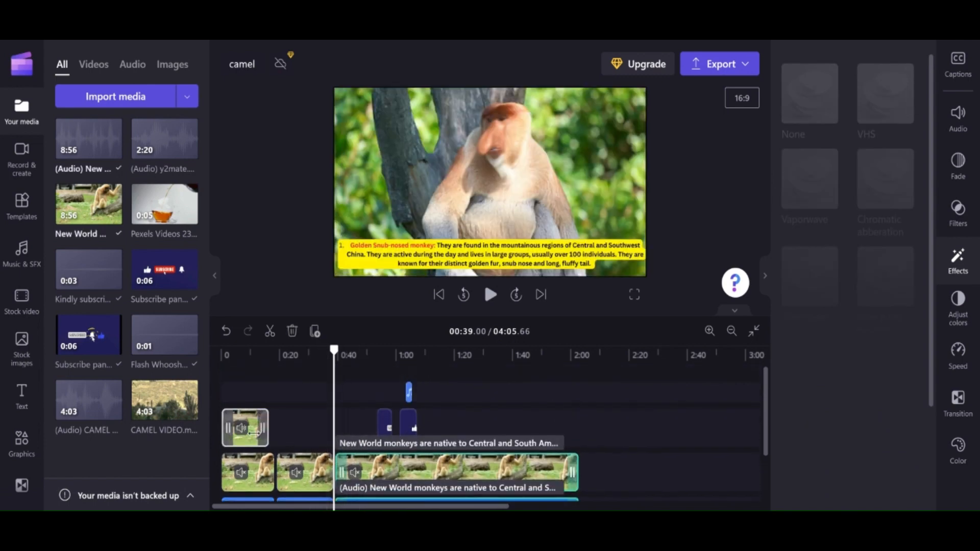
left_click(271, 458)
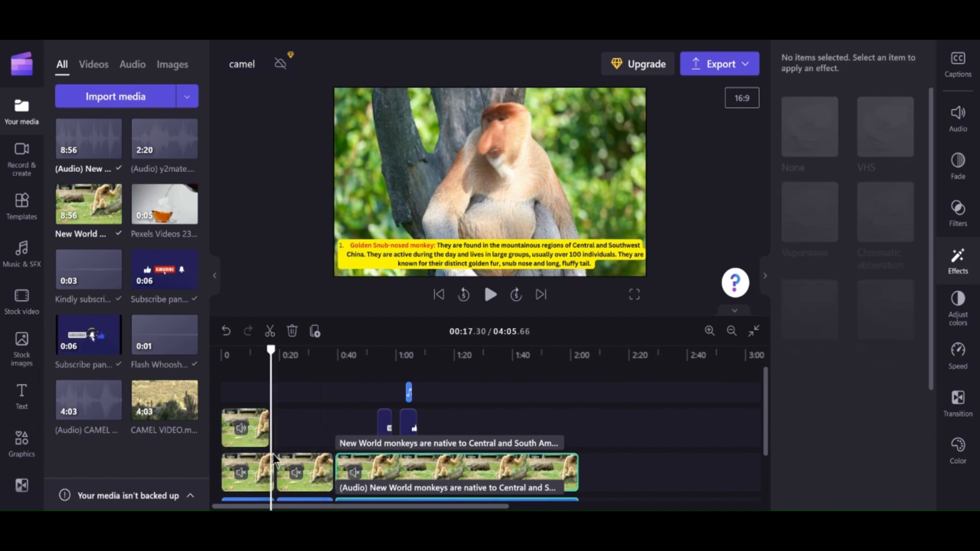
left_click(254, 456)
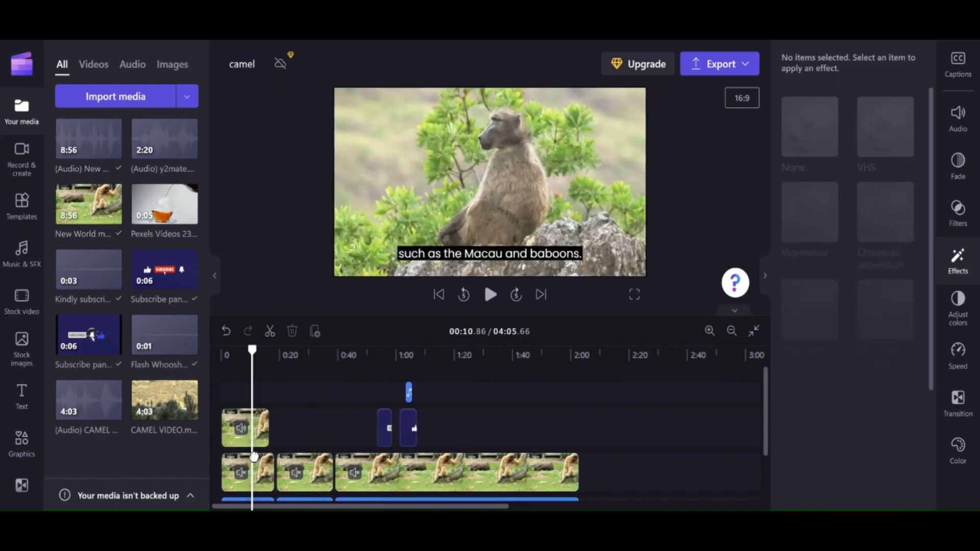
left_click(301, 467)
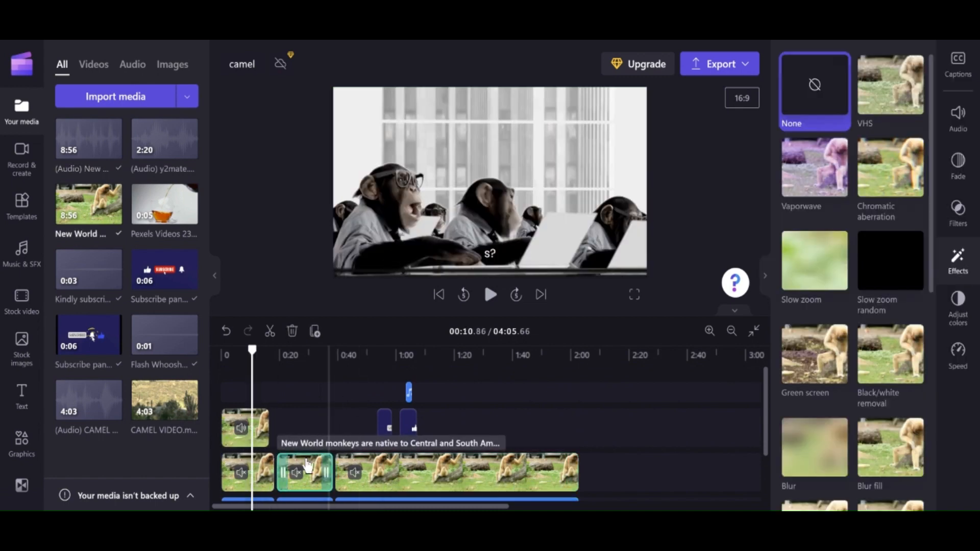
left_click(309, 421)
left_click(287, 446)
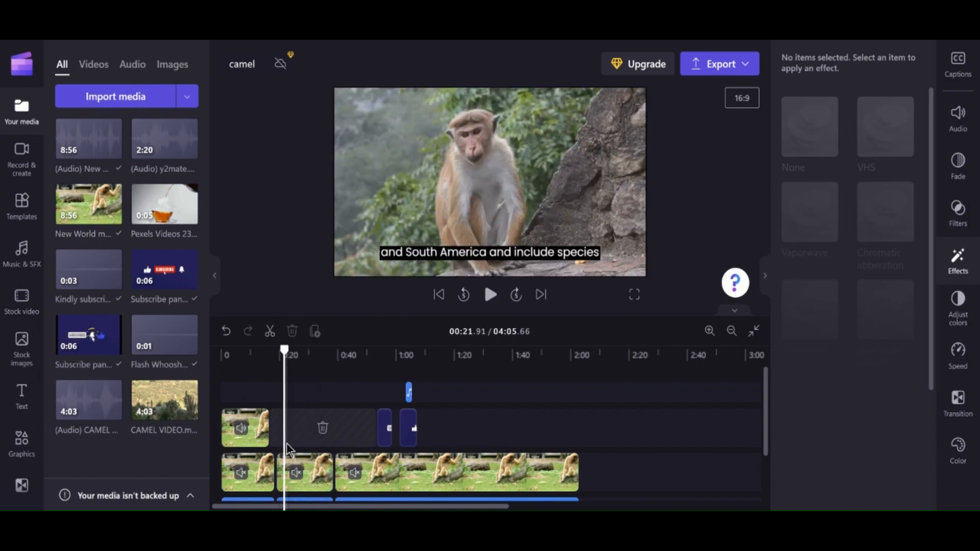
left_click(411, 233)
left_click_drag(336, 276, 266, 310)
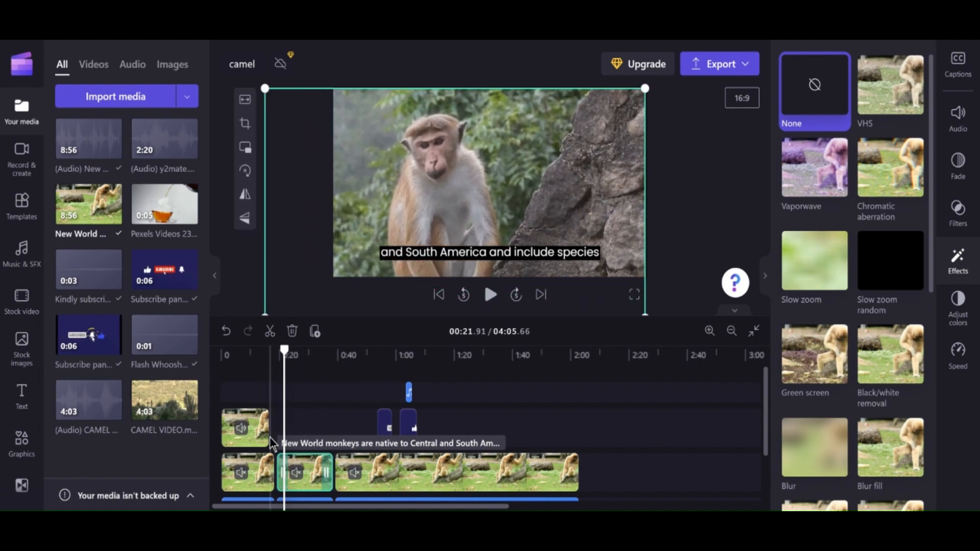
- Play the video across the cut from the first monkeys segment into the enlarged second segment
left_click(246, 418)
left_click(245, 418)
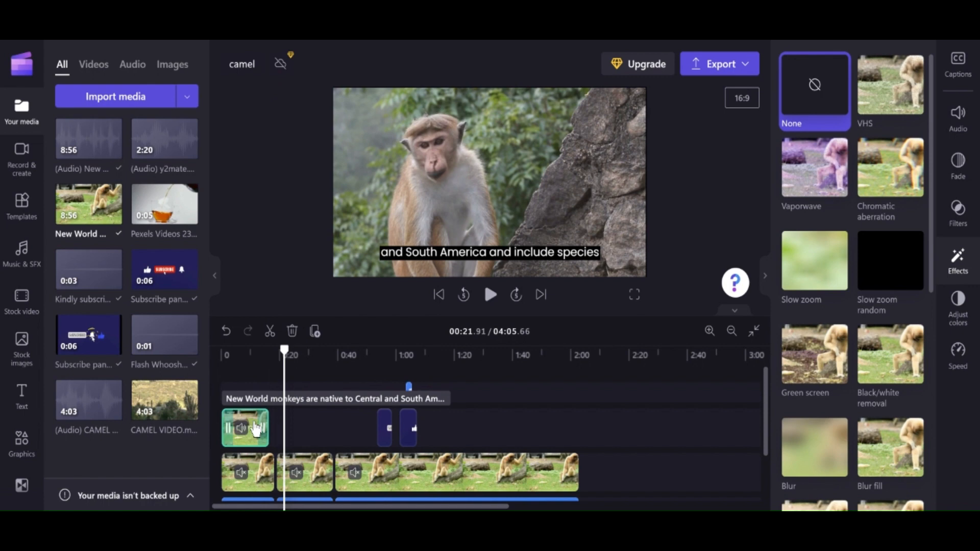
left_click(252, 383)
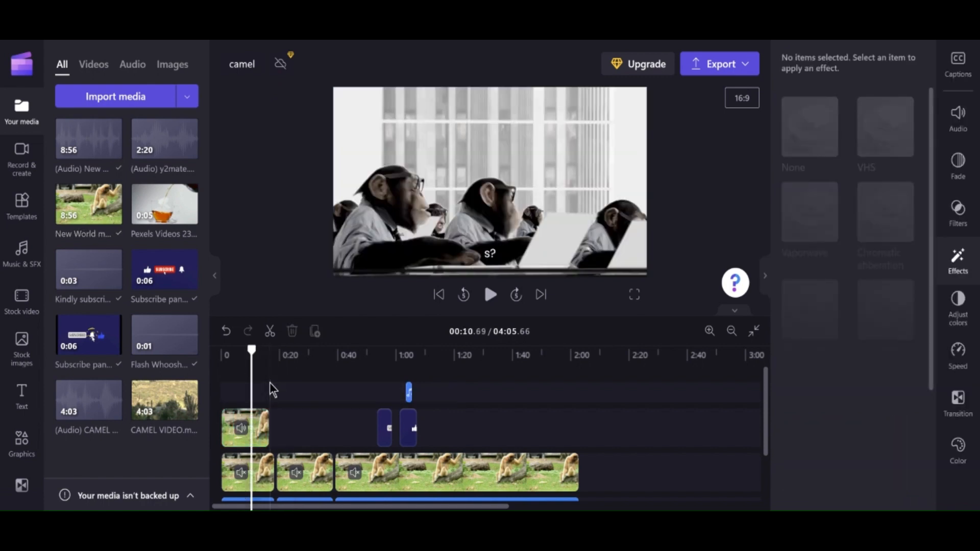
left_click(270, 385)
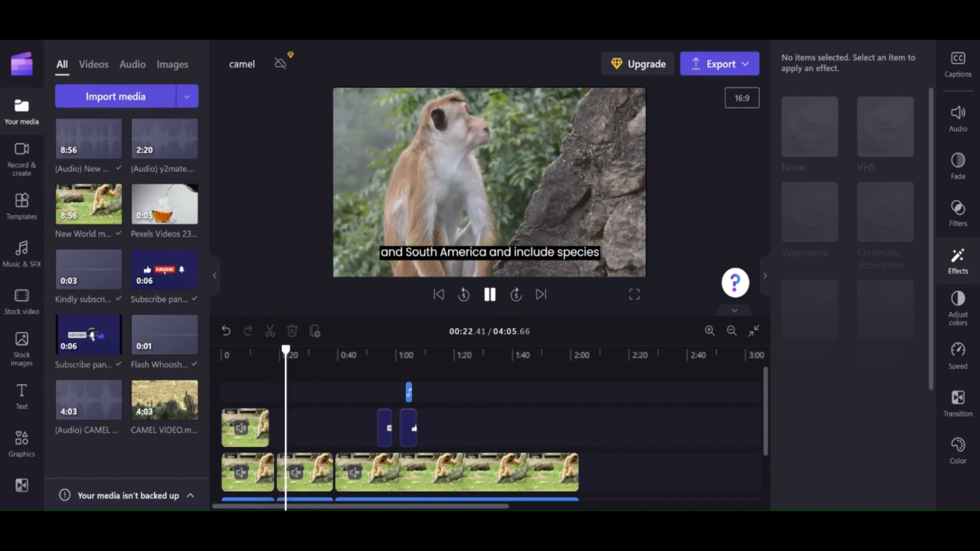
- Trim the end of the second monkeys segment to about 00:31 and move the third segment earlier to close the gap
left_click(299, 482)
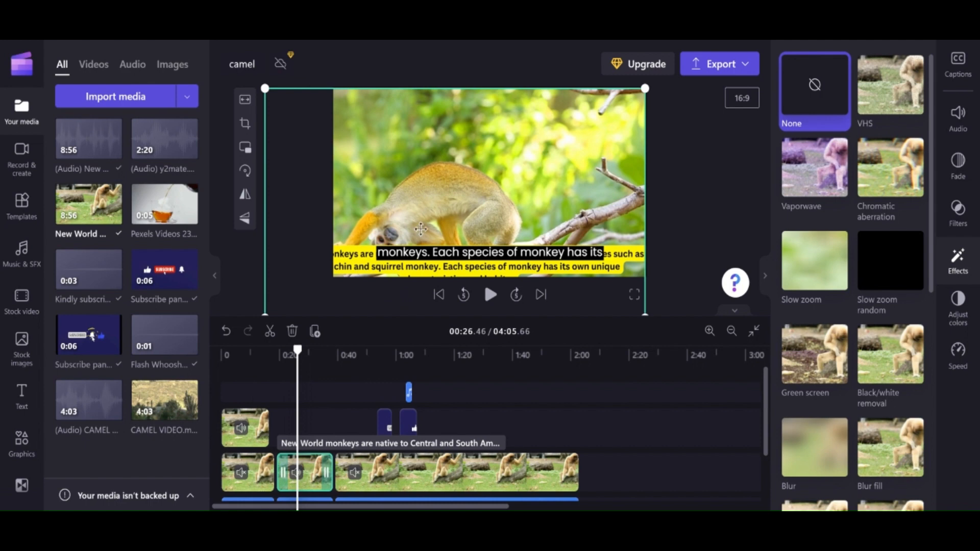
left_click_drag(323, 478, 307, 480)
left_click_drag(397, 468, 375, 470)
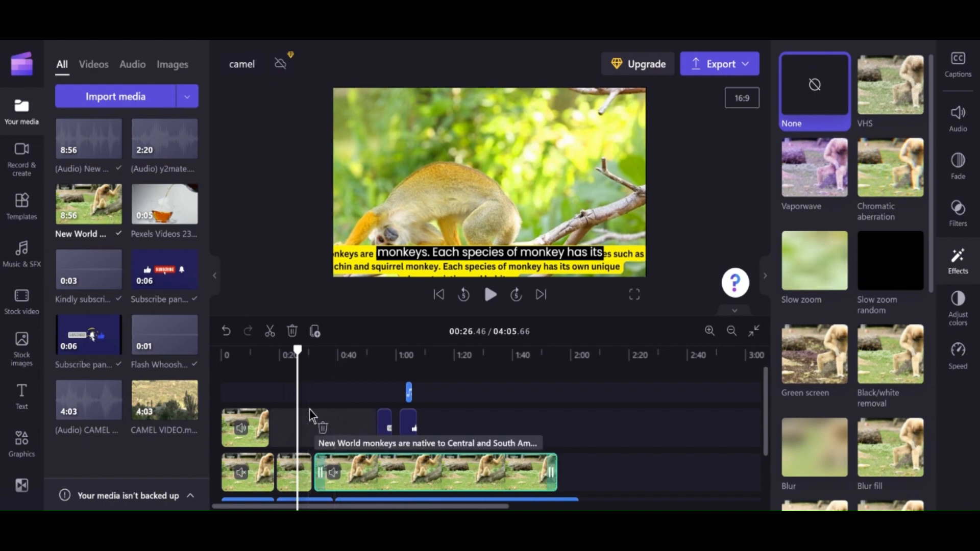
- Play the video across the cut between the shortened second segment and the third segment
left_click(310, 409)
left_click(490, 296)
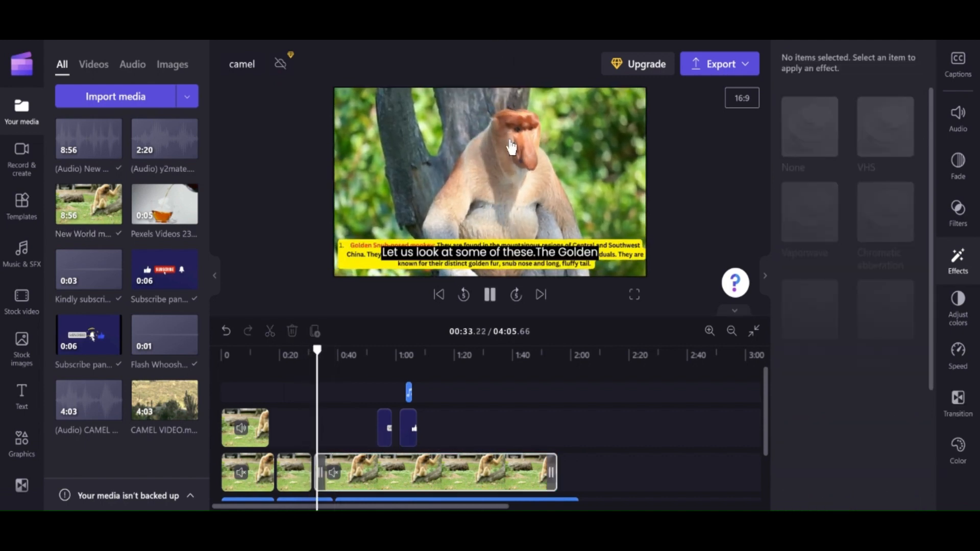
left_click(489, 296)
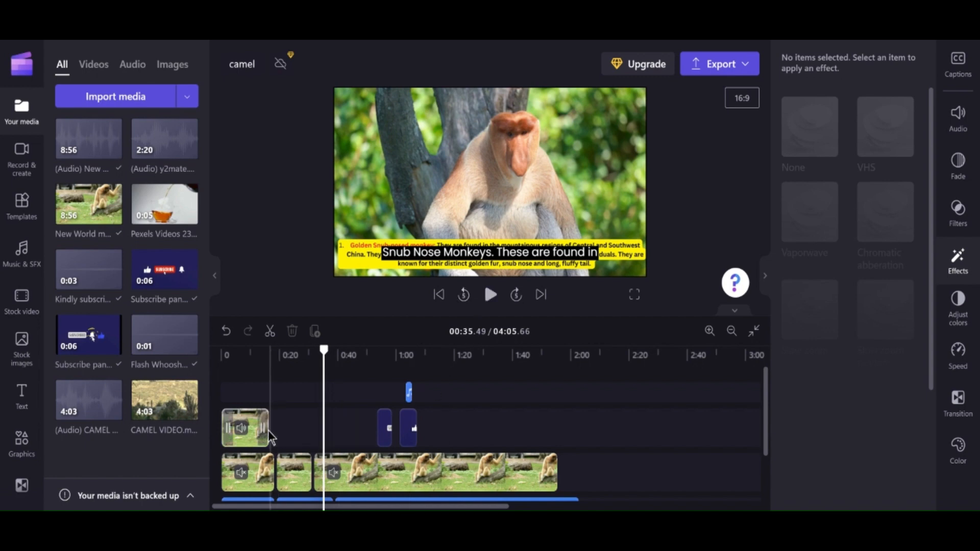
- Unmute the first monkeys segment on the main video track and play a short part of it
left_click(250, 439)
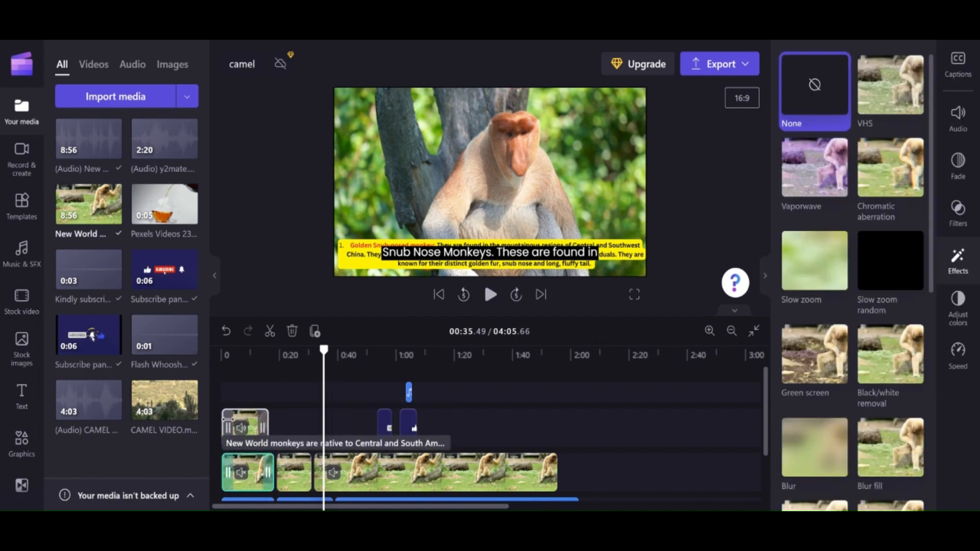
left_click(244, 479)
left_click(248, 435)
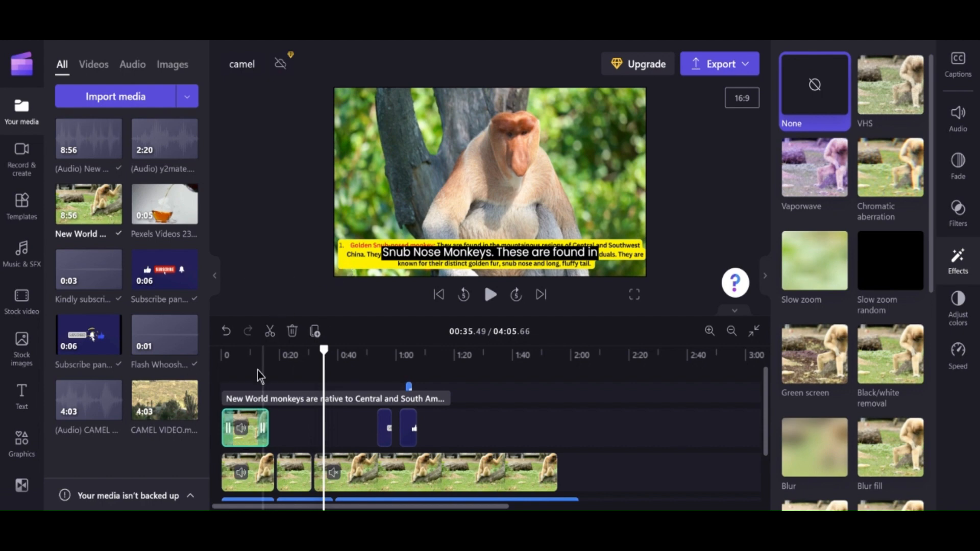
left_click(238, 376)
left_click(490, 295)
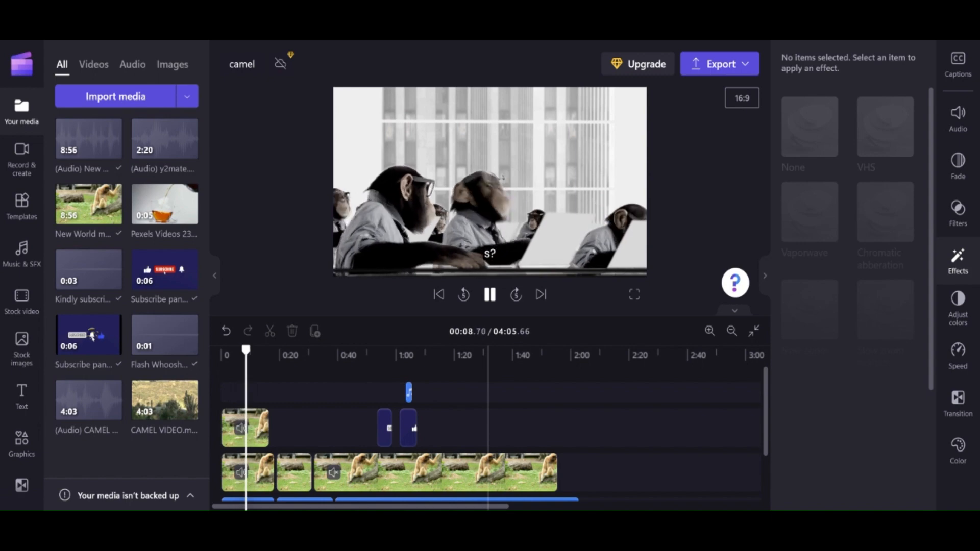
key("space")
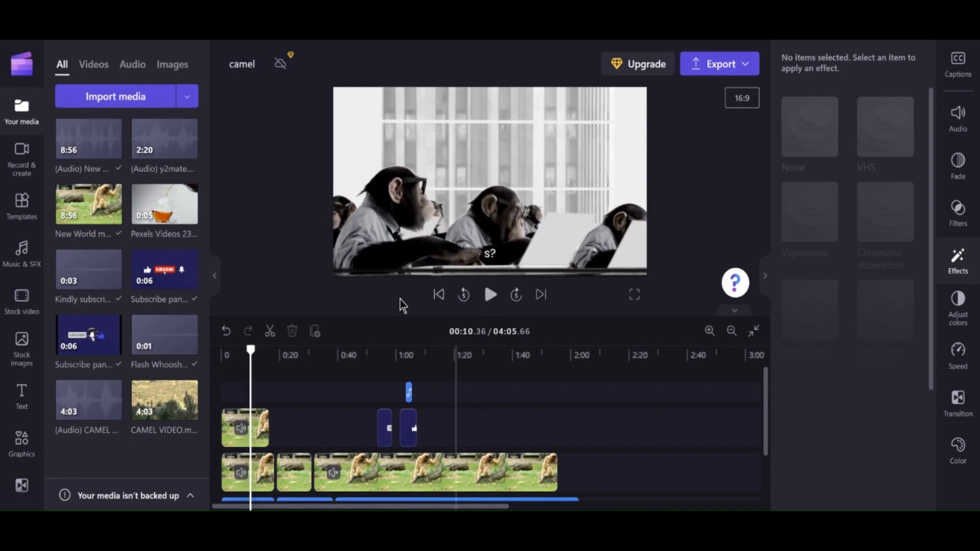
- Shrink the upper monkeys clip to a small picture-in-picture in the top-right corner of the video frame
left_click(337, 257)
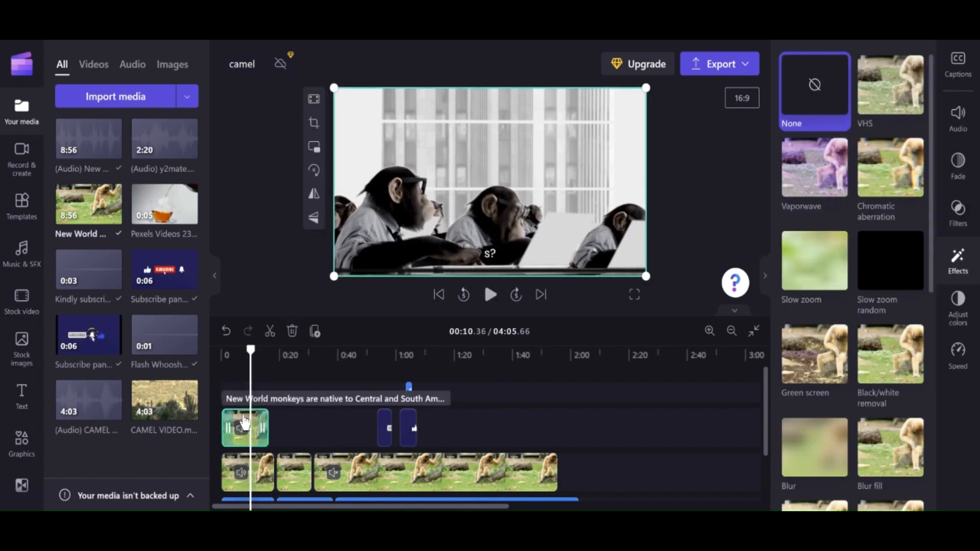
left_click_drag(334, 276, 555, 161)
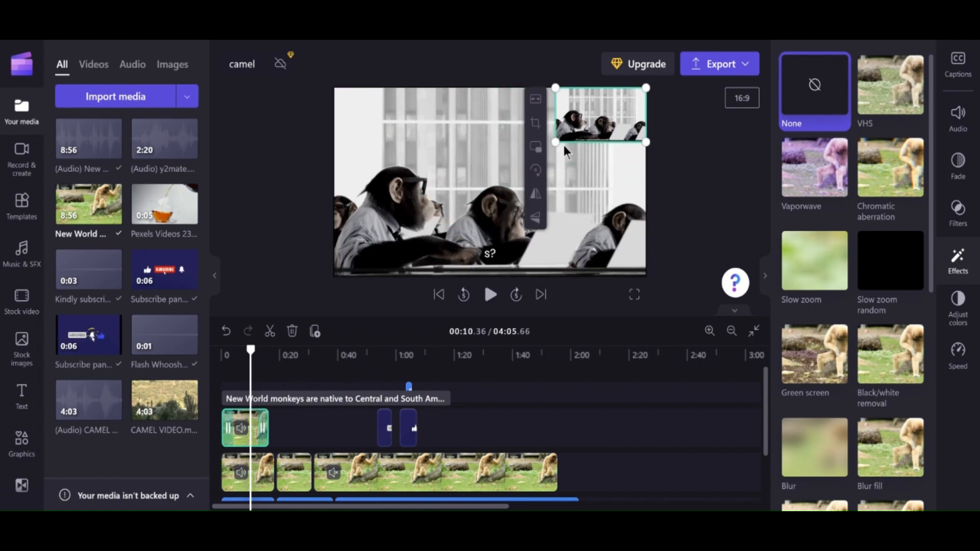
mouse_move(601, 114)
left_mouse_down()
mouse_move(587, 194)
mouse_move(551, 232)
mouse_move(363, 245)
mouse_move(398, 120)
mouse_move(604, 111)
left_mouse_up()
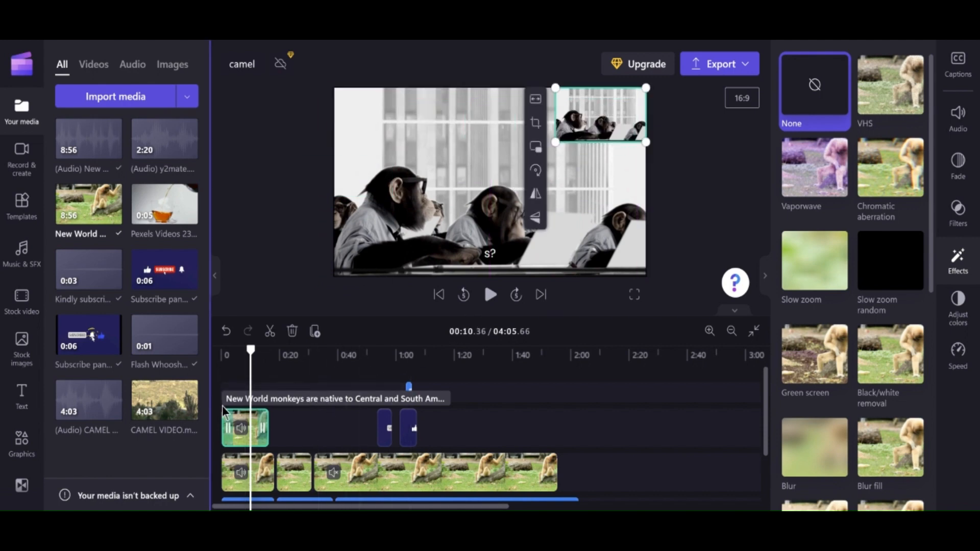
- Play the picture-in-picture overlay from about 00:03 for a couple of seconds
left_click(232, 379)
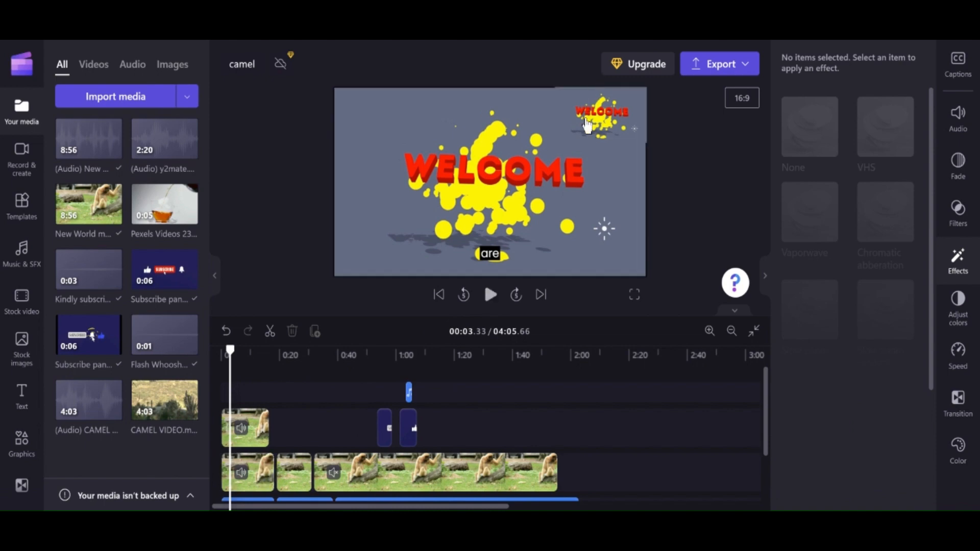
left_click(493, 295)
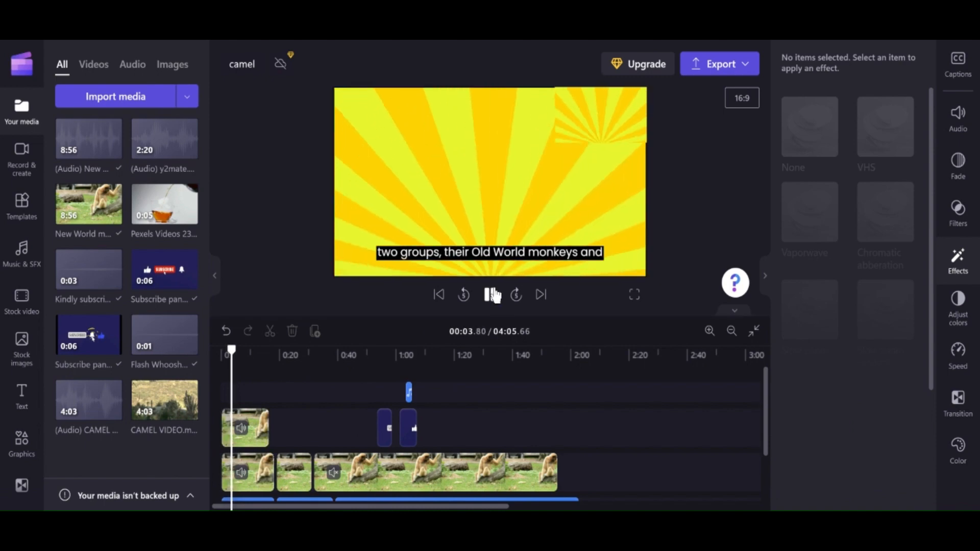
left_click(491, 296)
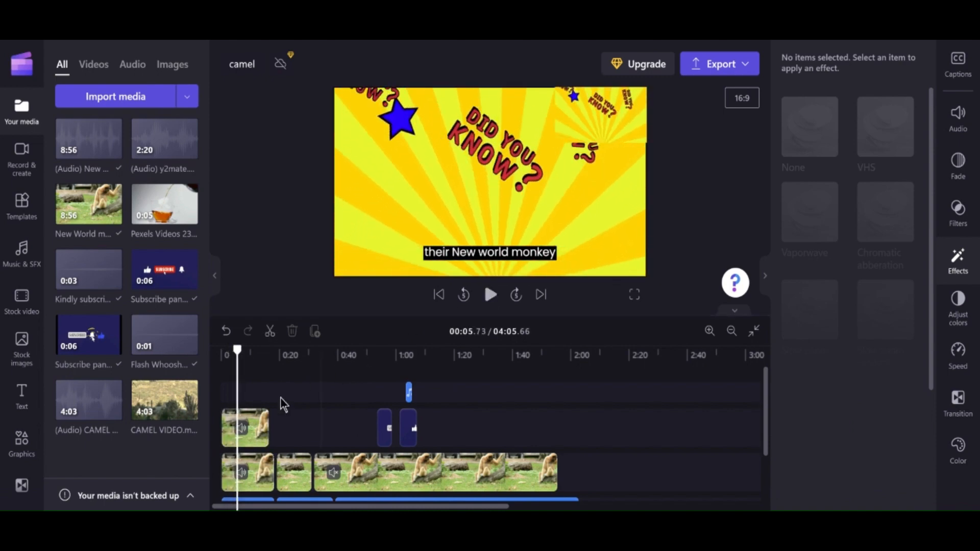
- Mute the upper picture-in-picture monkeys clip and play the layered clips until about 00:15
left_click(246, 428)
left_click(489, 295)
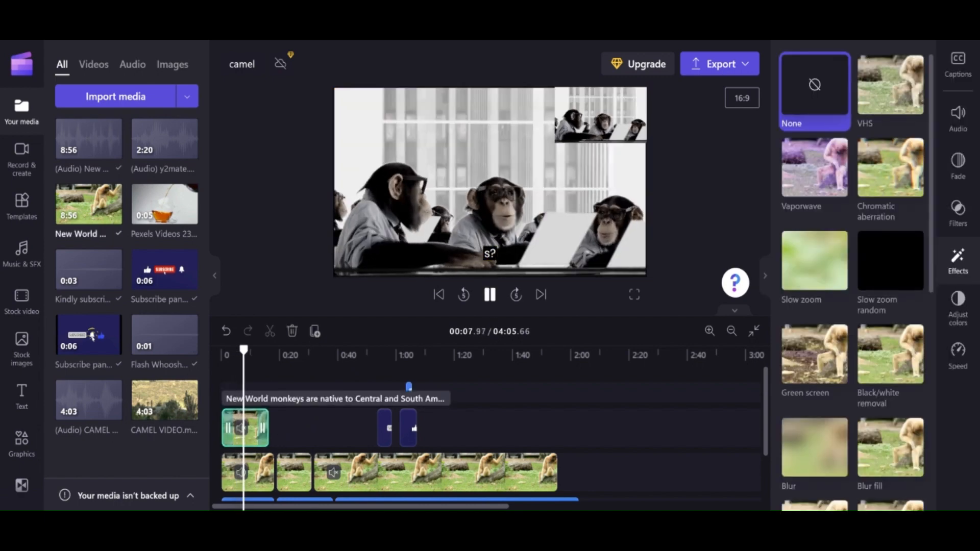
left_click(583, 124)
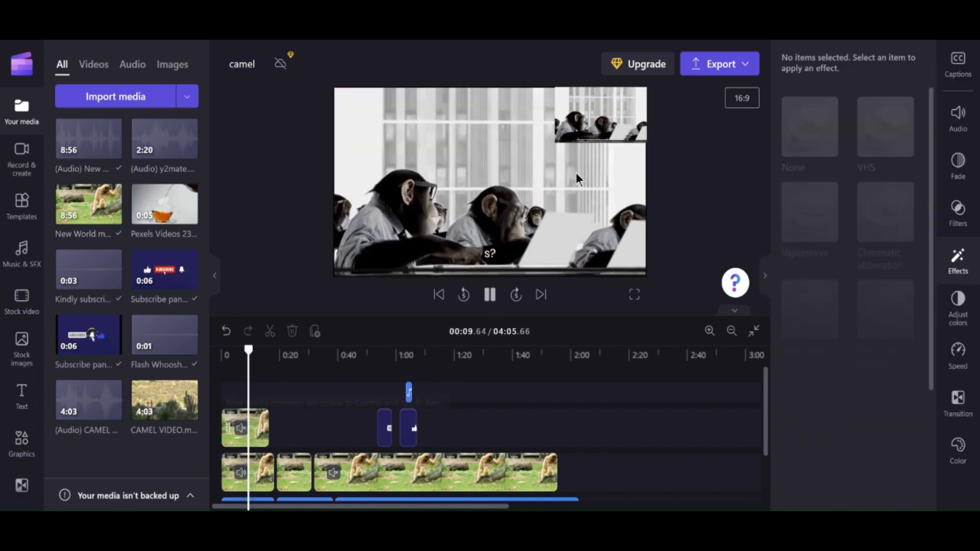
left_click(596, 134)
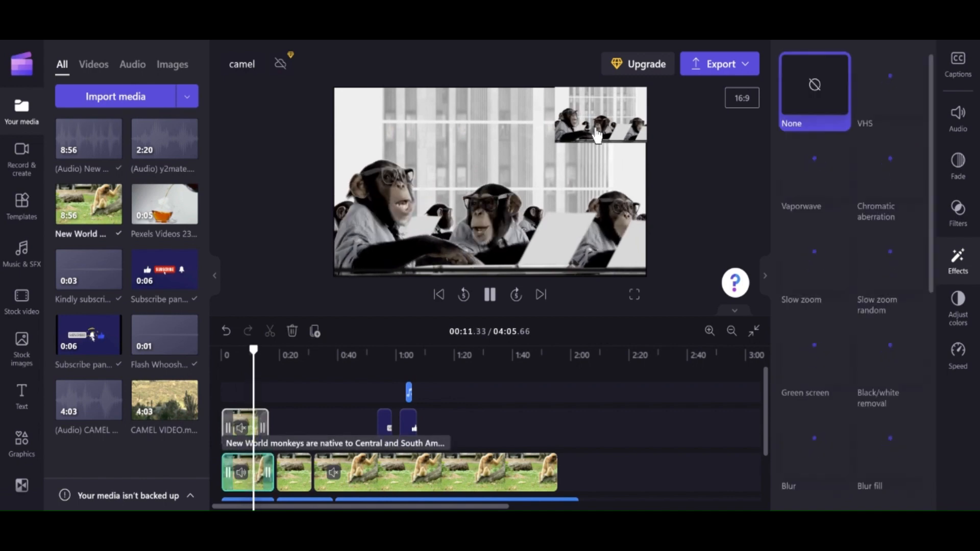
left_click(491, 298)
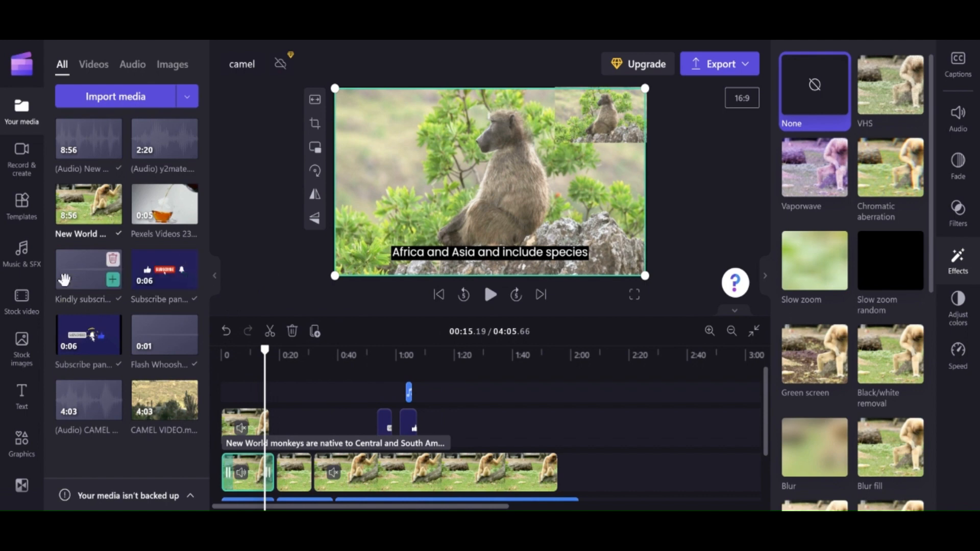
- Browse the stock videos and preview the Subscribe panel 08 clip without adding it again
left_click(31, 309)
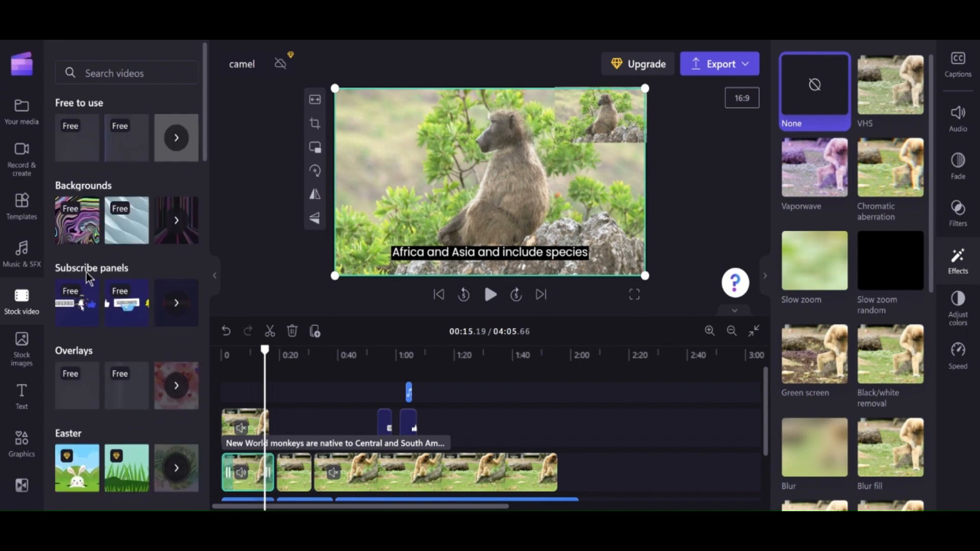
left_click(383, 437)
left_click(386, 427)
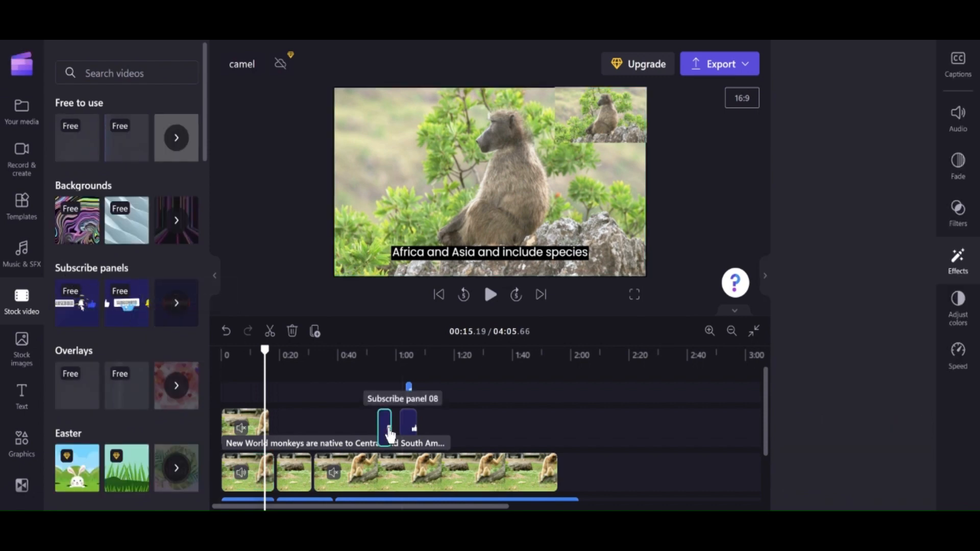
left_click(71, 305)
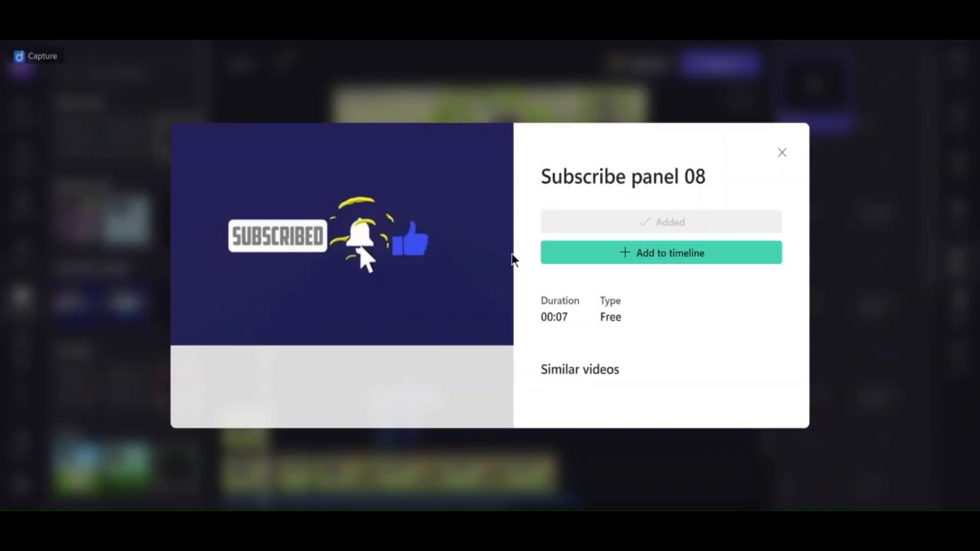
left_click(782, 154)
- Play the timeline from about 00:53 through the first subscribe panel overlay
left_click(375, 415)
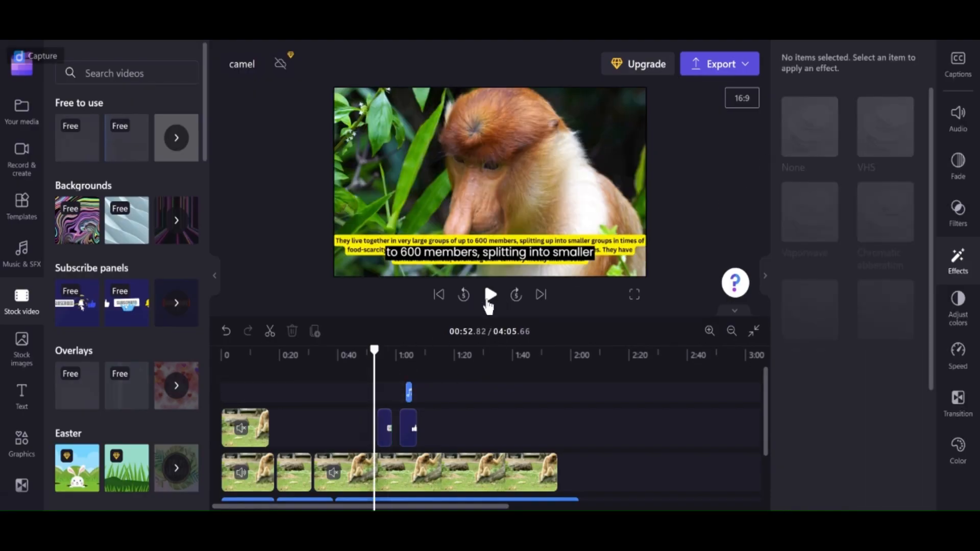
left_click(489, 296)
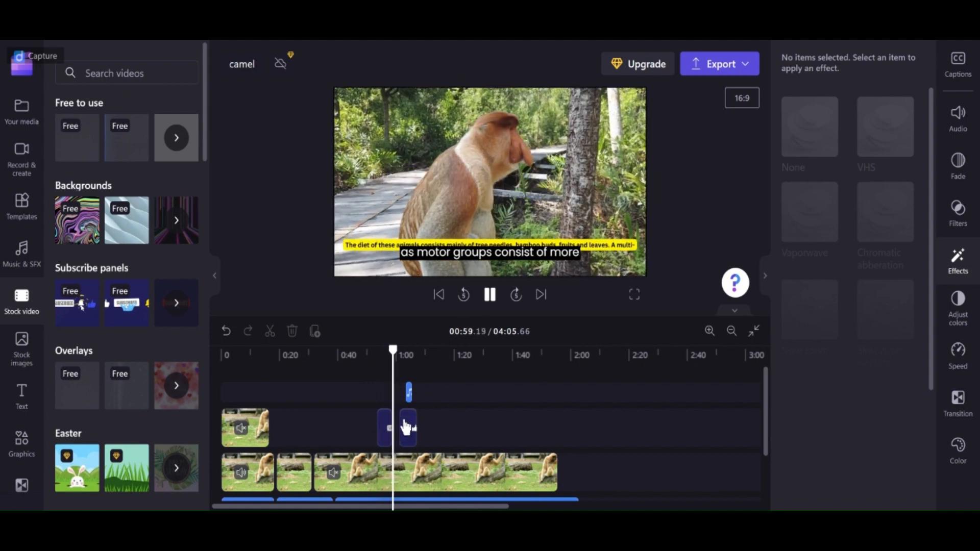
left_click(489, 296)
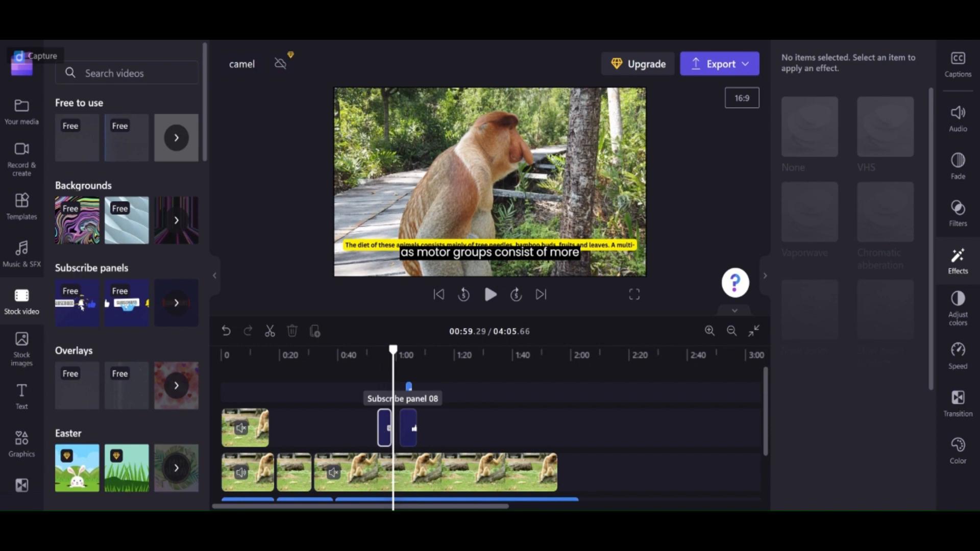
- Mute the first Subscribe panel 08 clip and play the timeline through both subscribe panels until about 01:04
left_click(385, 429)
right_click(386, 428)
mouse_move(426, 387)
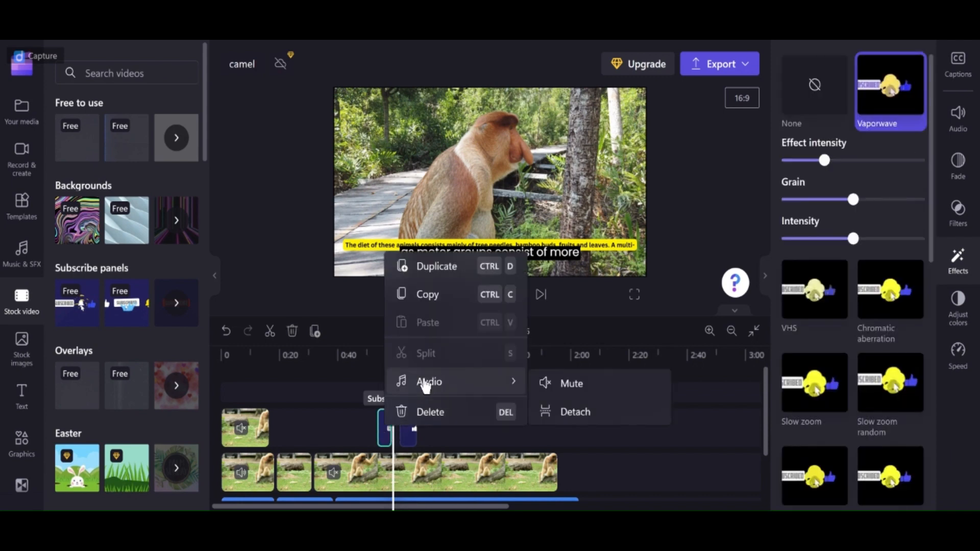
left_click(560, 387)
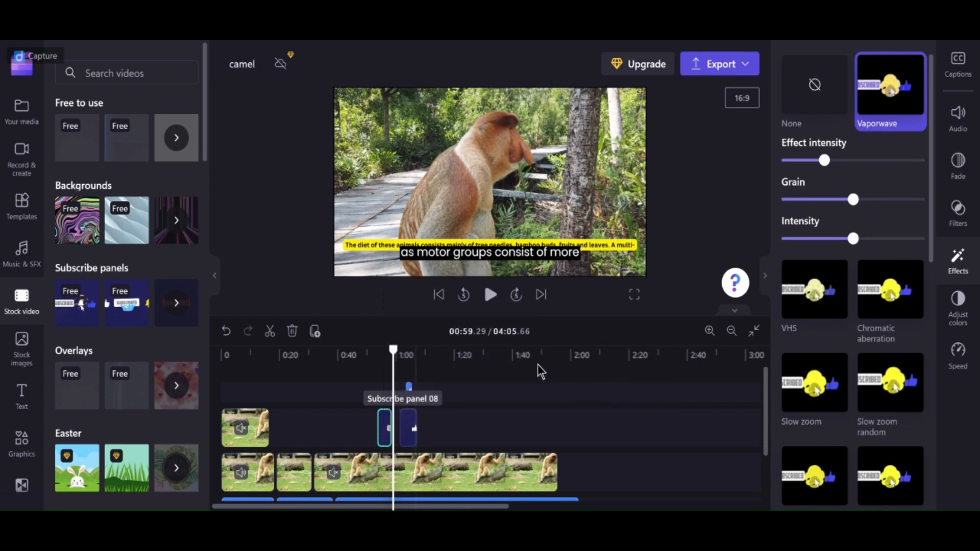
left_click(369, 405)
left_click(490, 295)
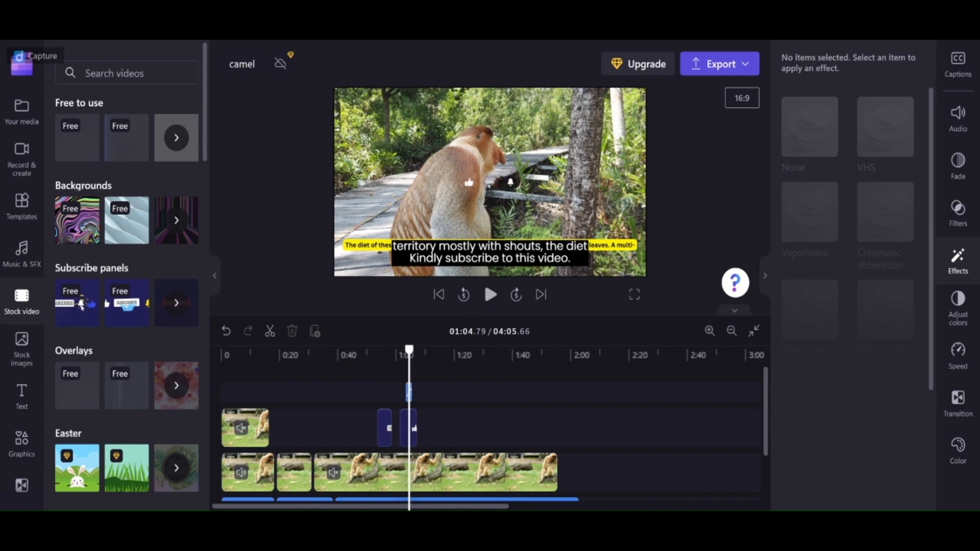
- Play the third main-track monkeys clip from about 00:38 to 00:40
left_click(336, 478)
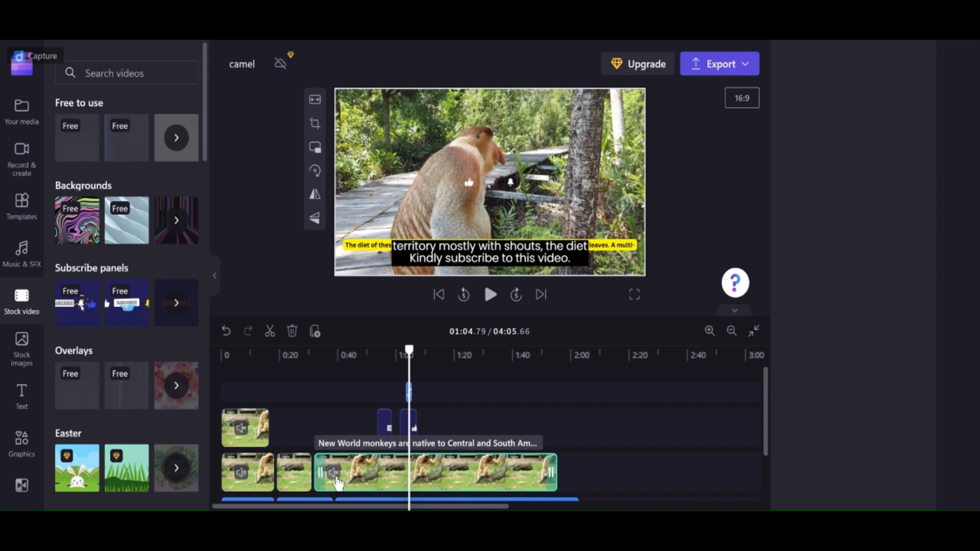
left_click(333, 478)
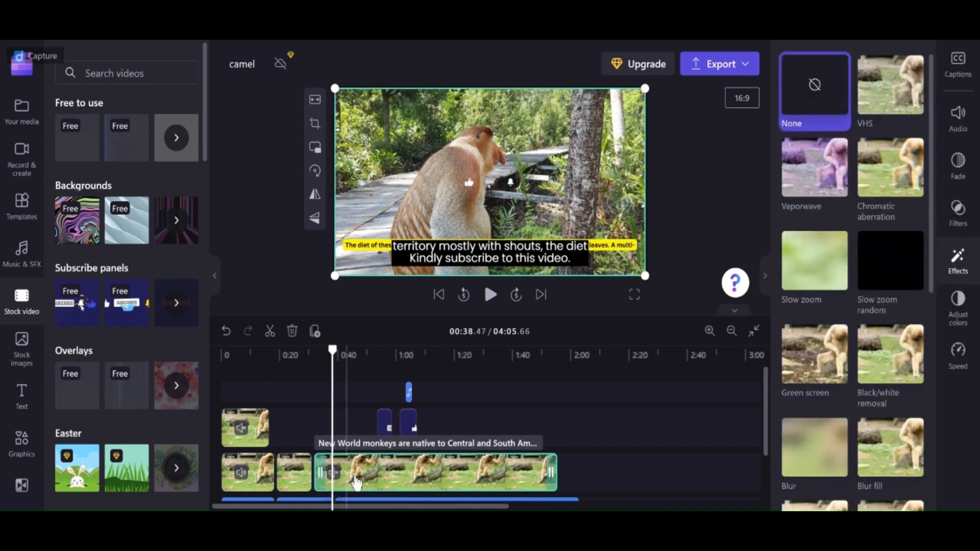
left_click(490, 295)
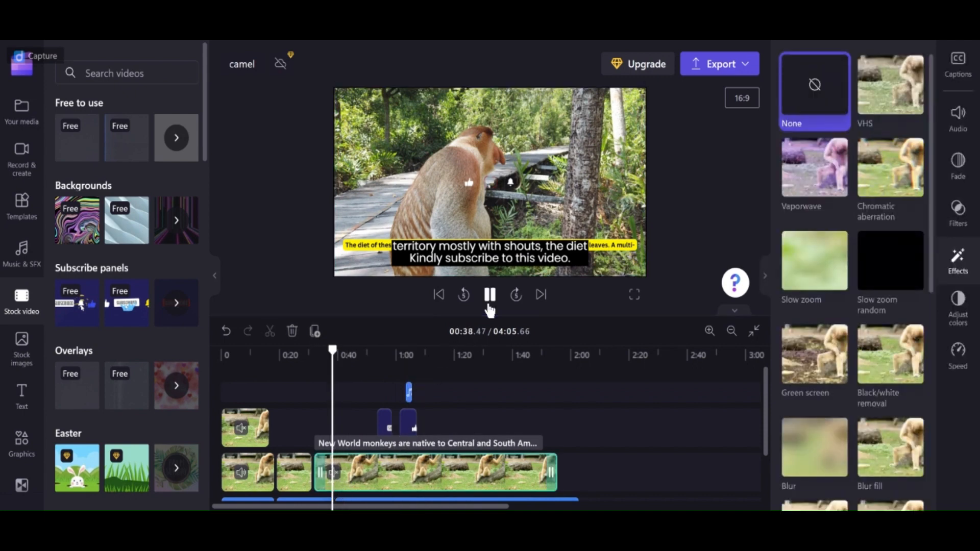
left_click(489, 301)
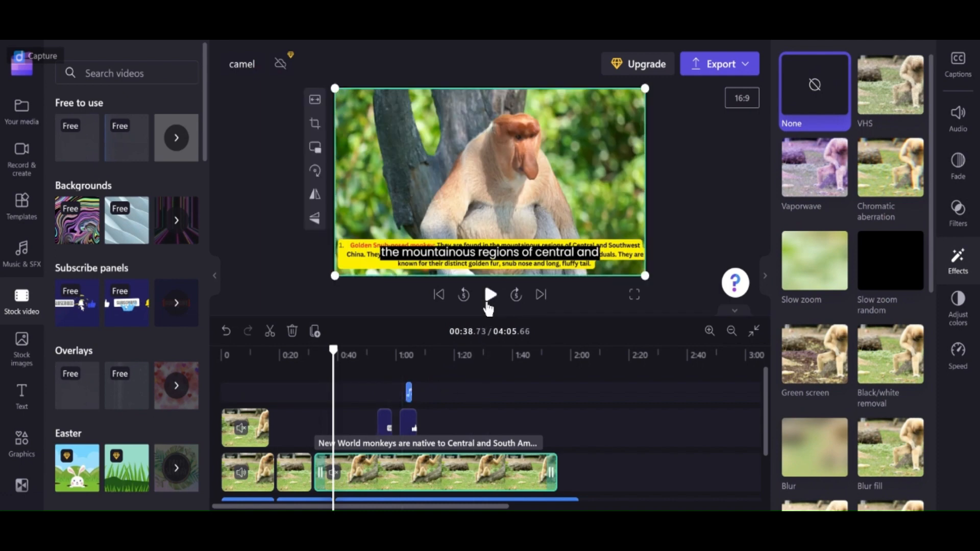
left_click(490, 296)
left_click(489, 296)
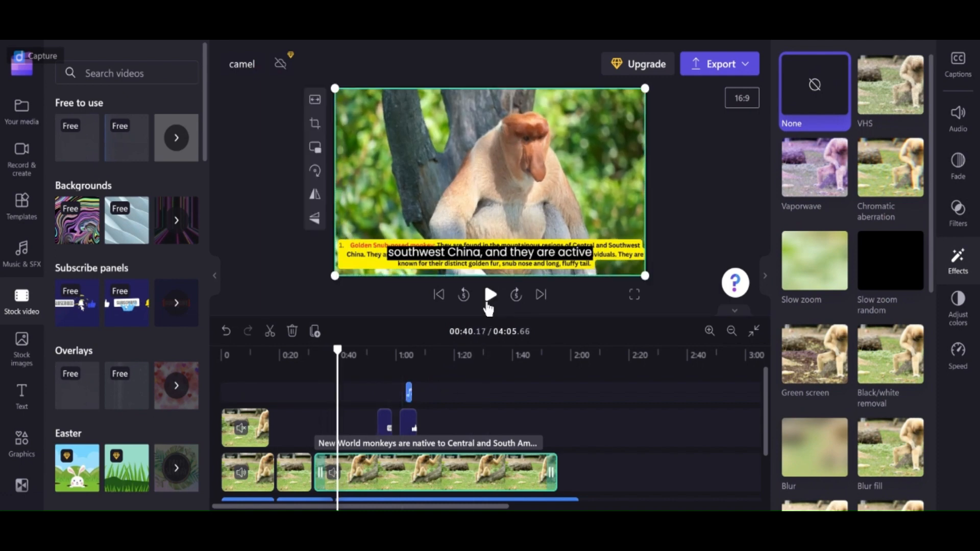
- Play the second subscribe panel overlay until about 01:05
left_click(401, 388)
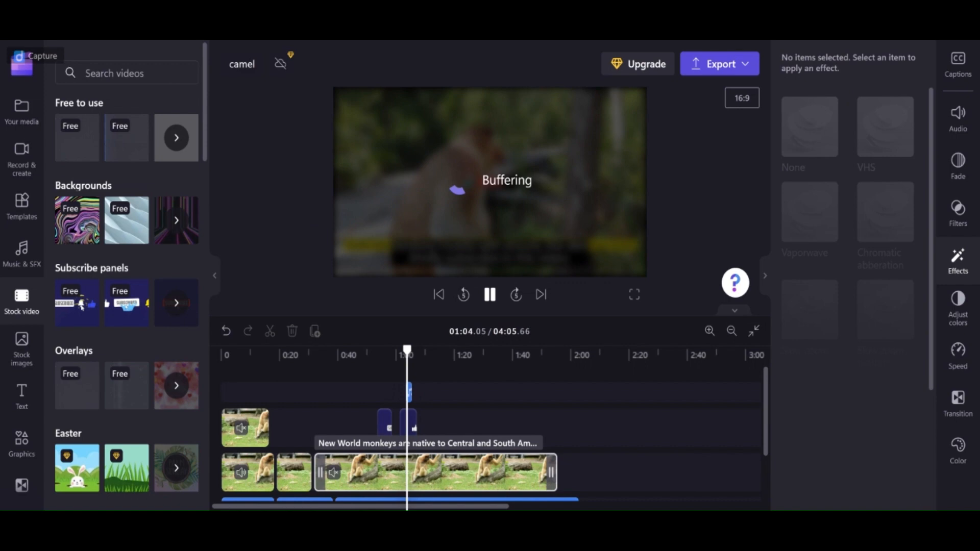
left_click(490, 296)
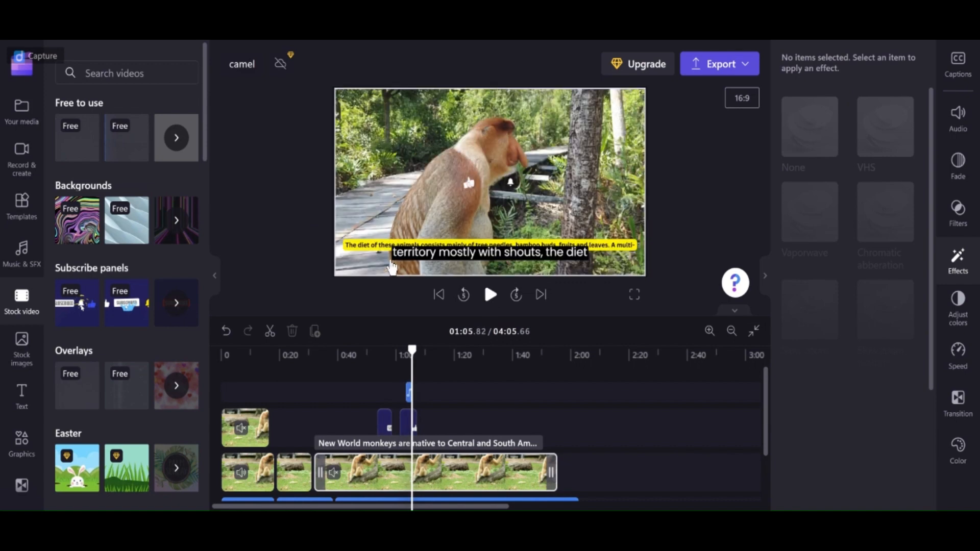
left_click(407, 413)
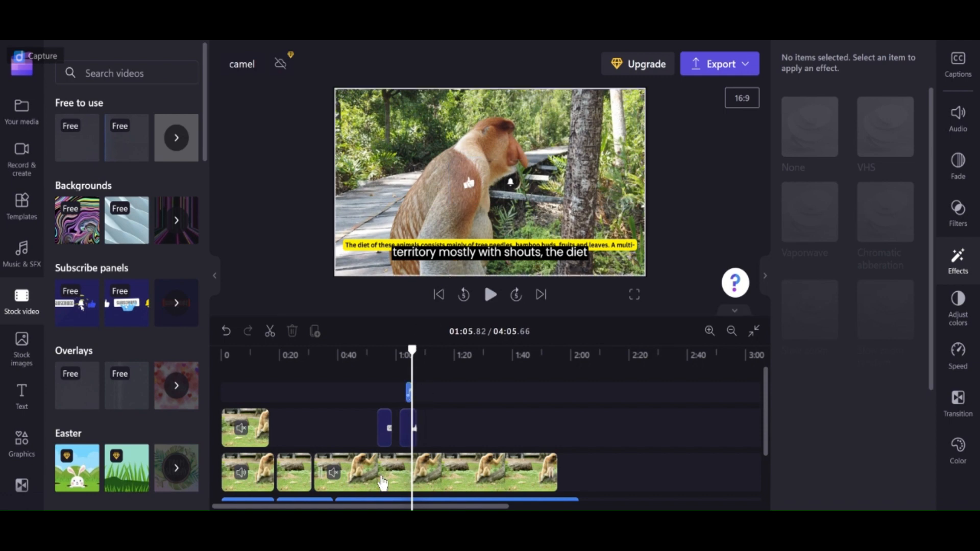
- Select the third detached audio clip below the main video track to view its volume setting
scroll(391, 475, "down", 2)
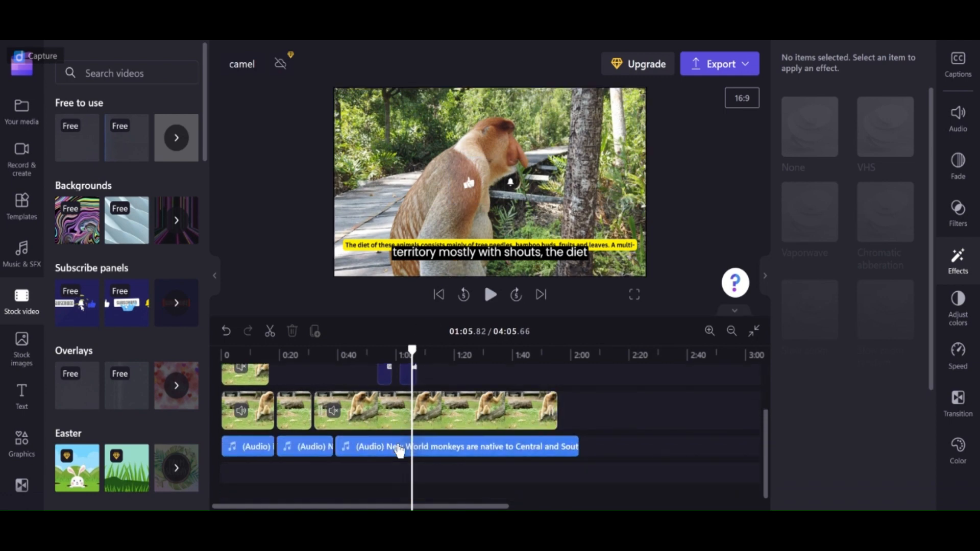
left_click(396, 415)
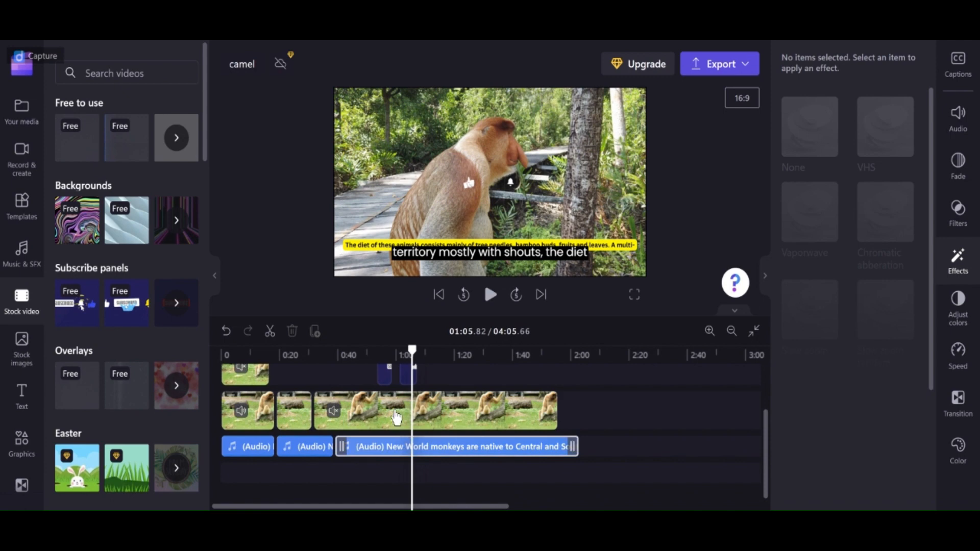
left_click(384, 455)
left_click(384, 454)
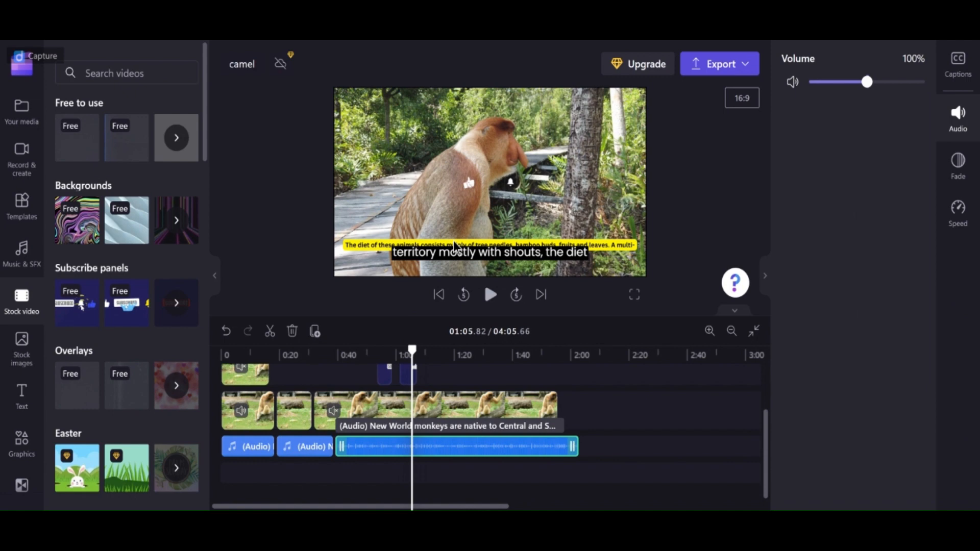
- Try the 9:16, 1:1 and 4:5 aspect ratios on the project
left_click(740, 102)
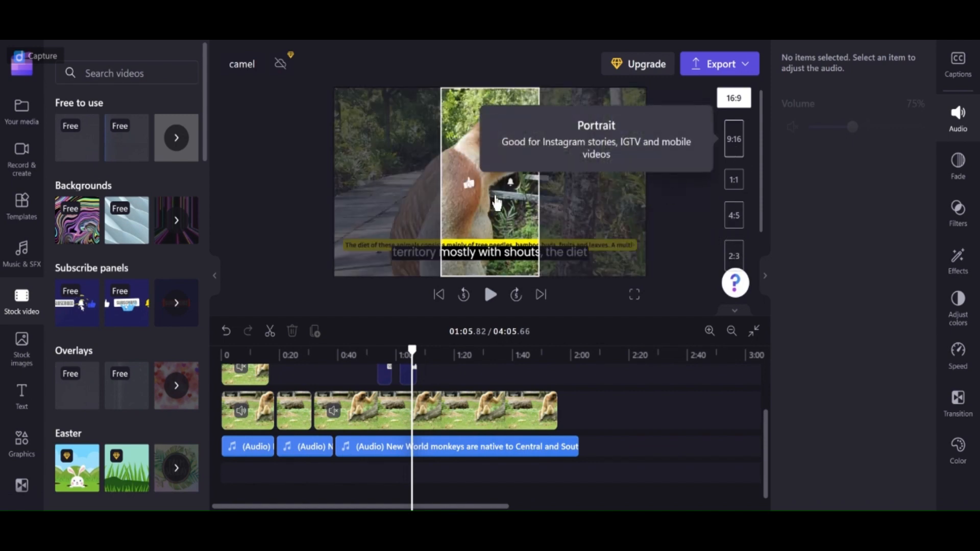
left_click(734, 139)
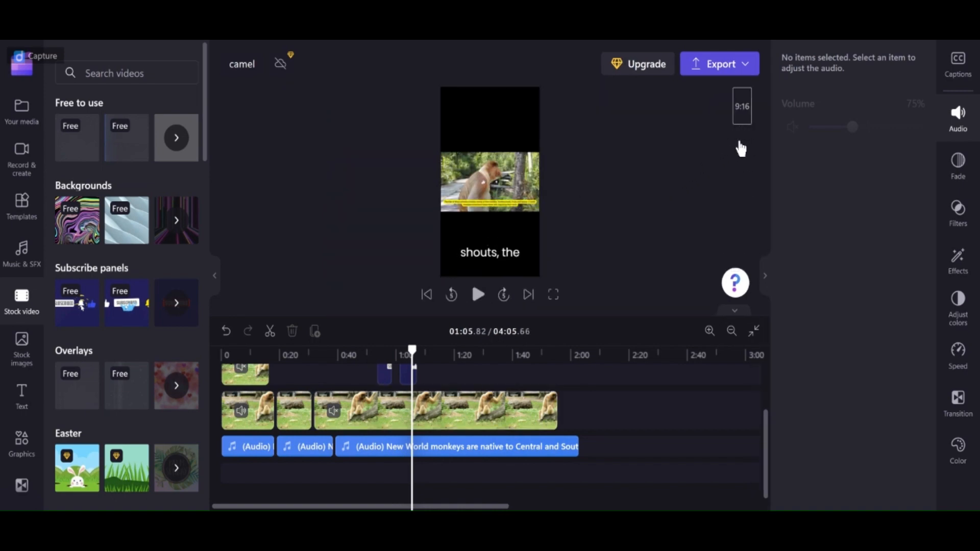
left_click(742, 110)
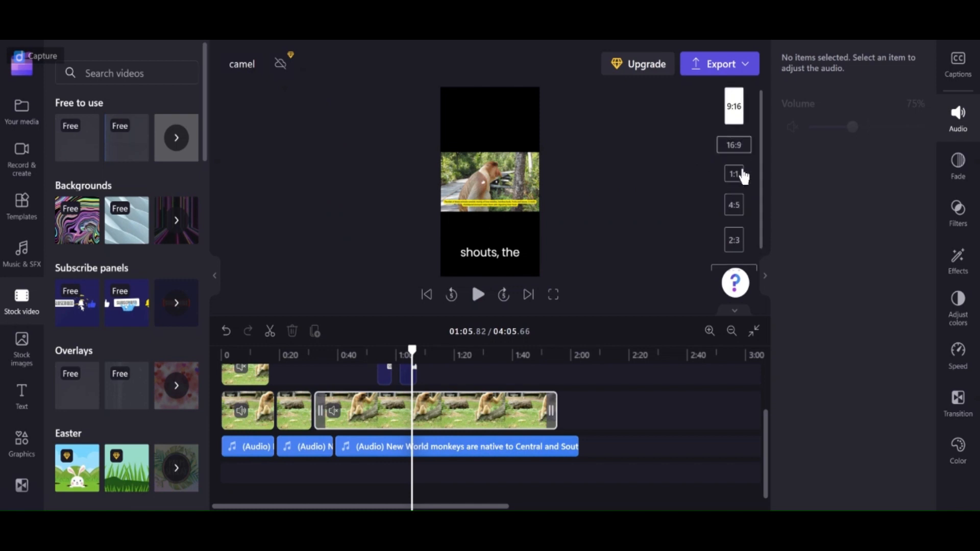
left_click(741, 175)
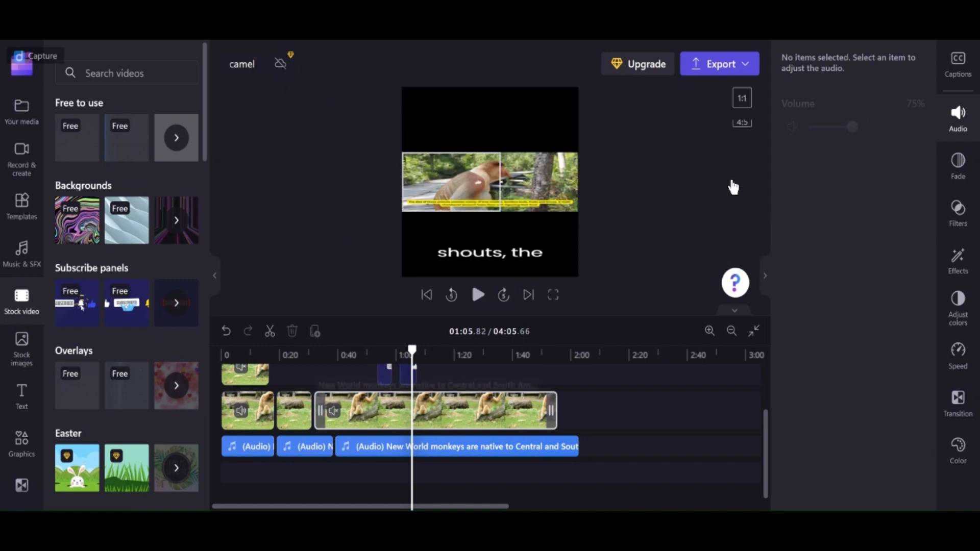
left_click(743, 101)
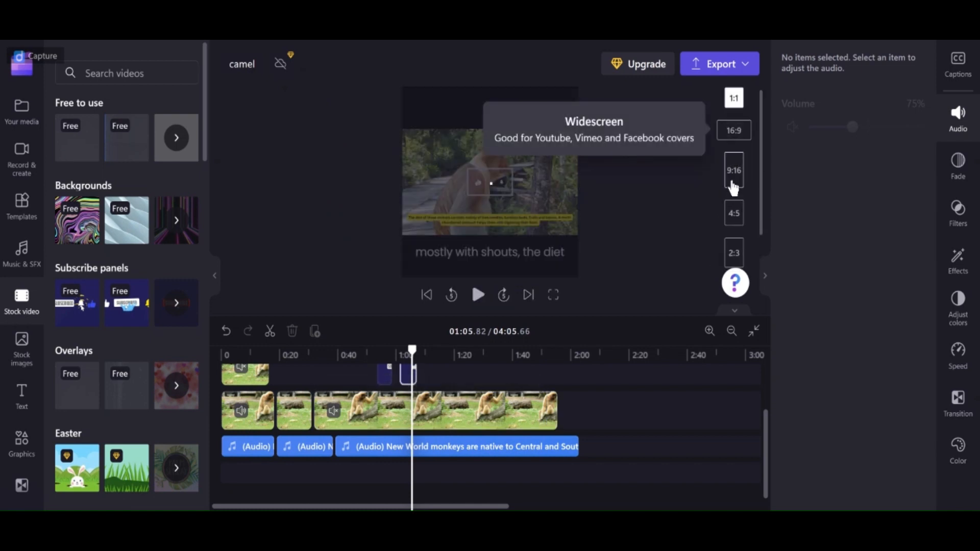
left_click(734, 225)
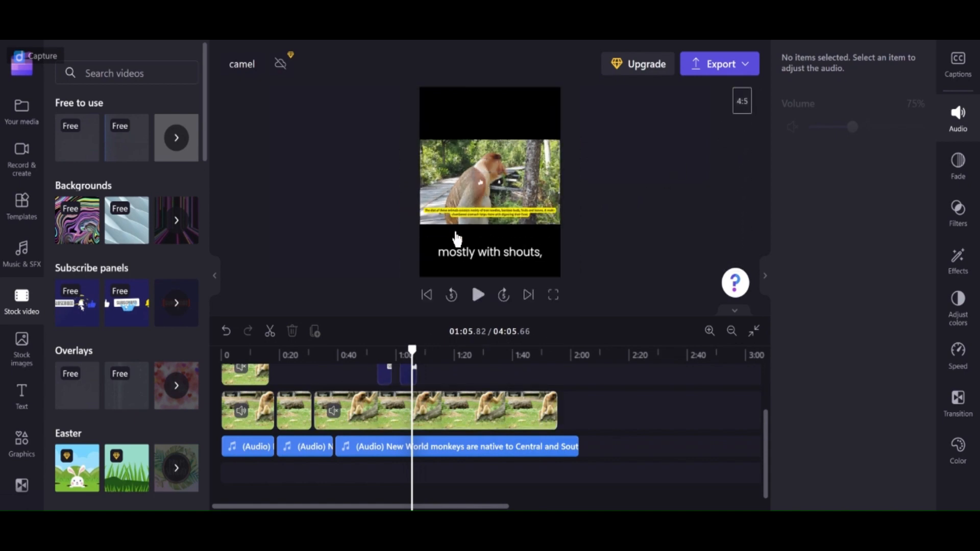
left_click(507, 214)
left_click(684, 142)
left_click(950, 407)
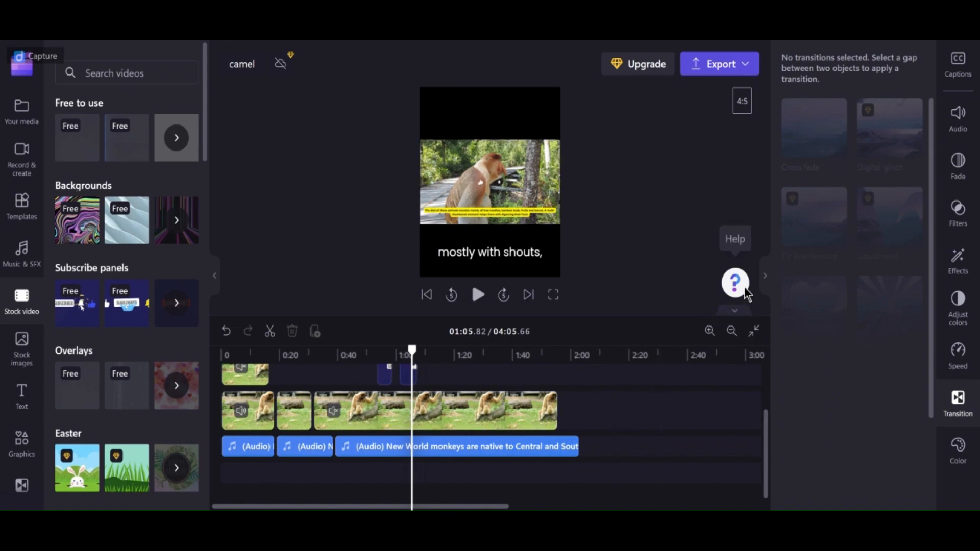
left_click(489, 216)
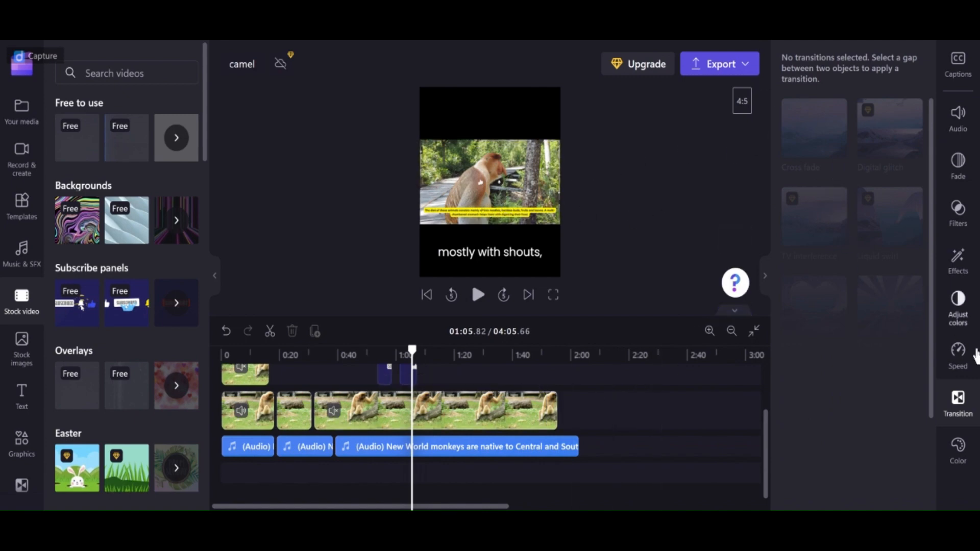
left_click(960, 399)
left_click(527, 430)
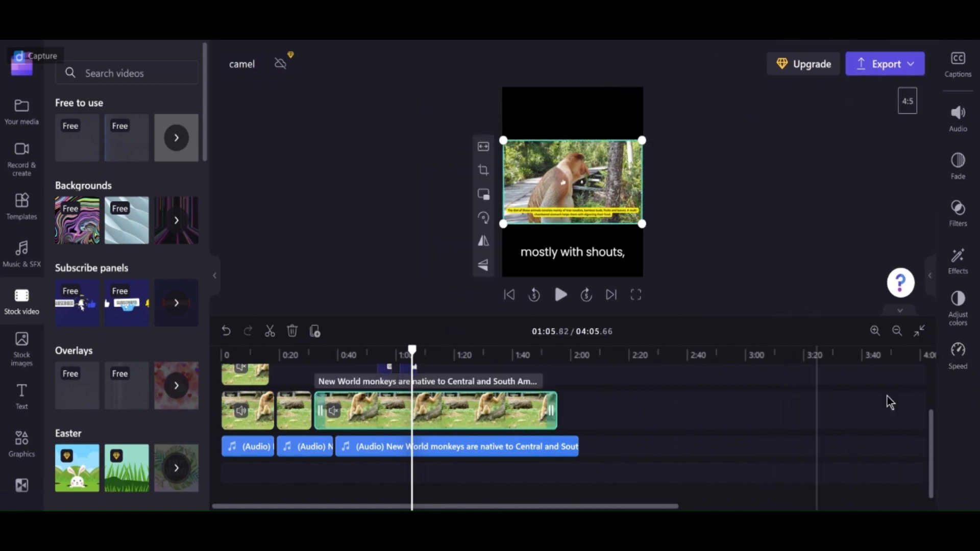
- Set the project's aspect ratio to 16:9
left_click(905, 100)
left_click(901, 136)
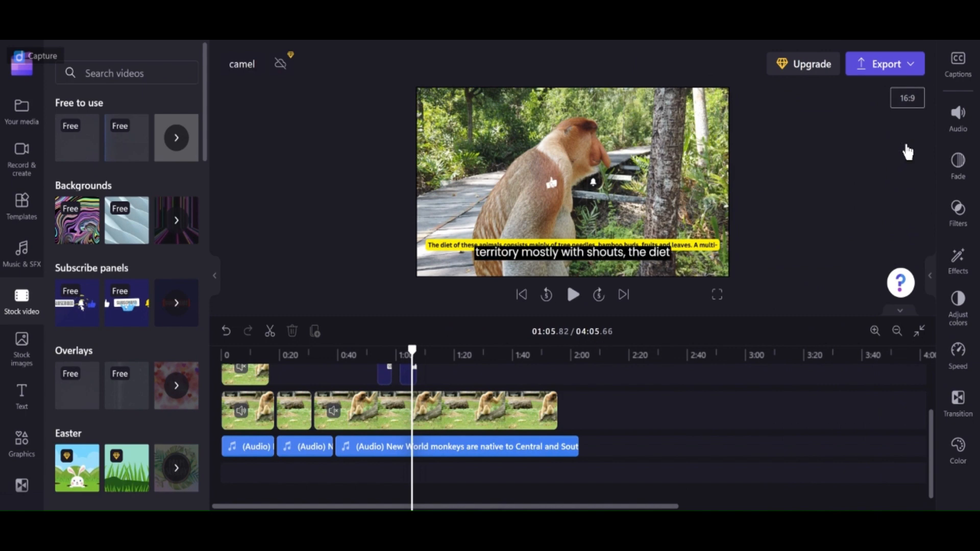
- Add transitions from the transitions library between the first and second and between the second and third main-track monkeys clips
left_click(957, 410)
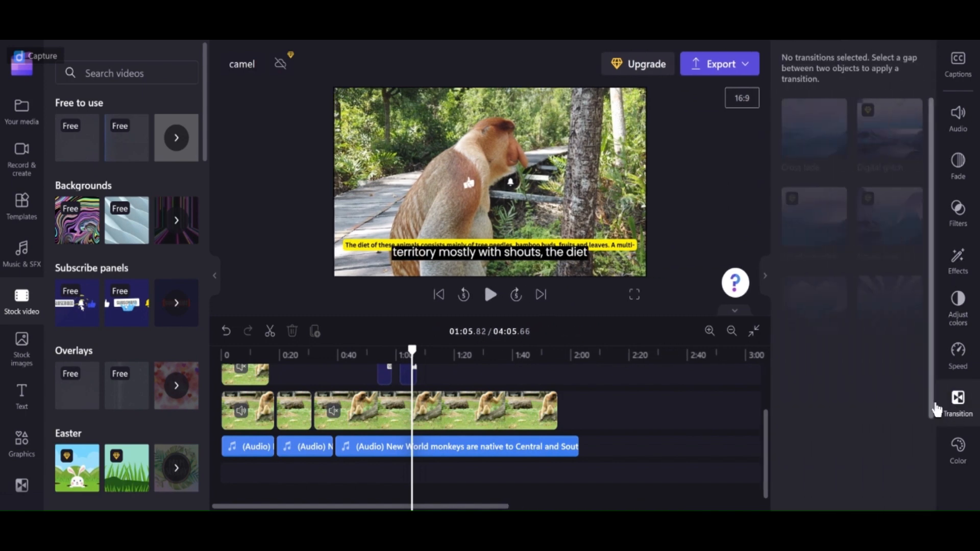
left_click(293, 411)
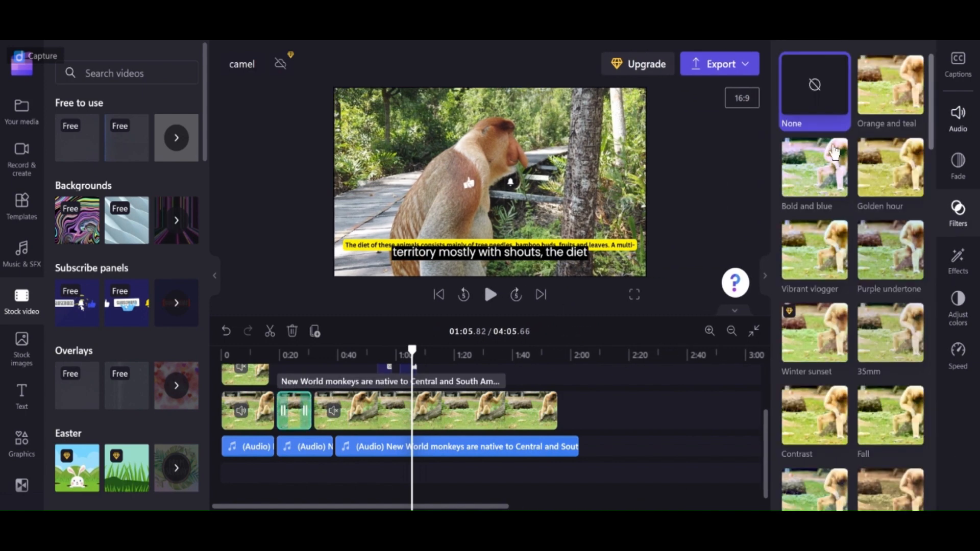
scroll(21, 434, "down", 2)
left_click(22, 428)
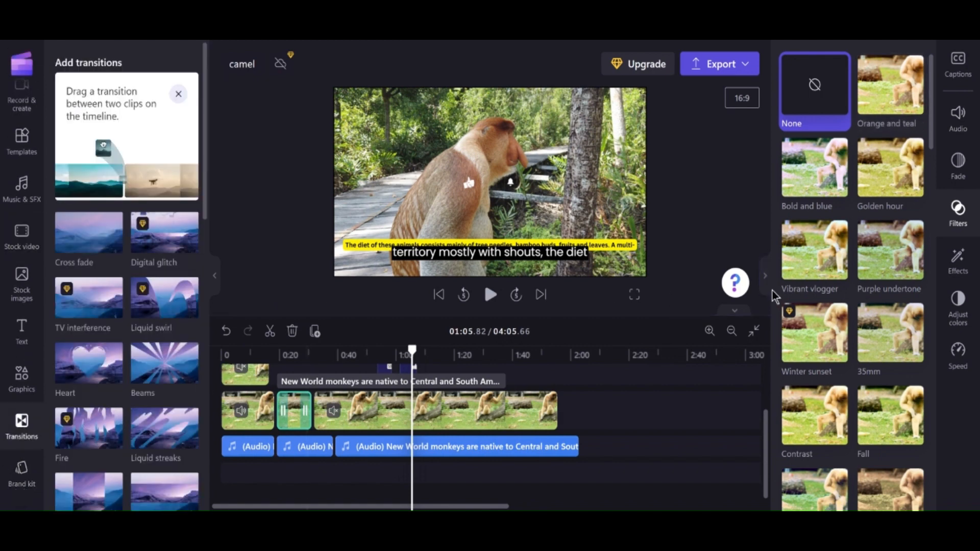
left_click(766, 276)
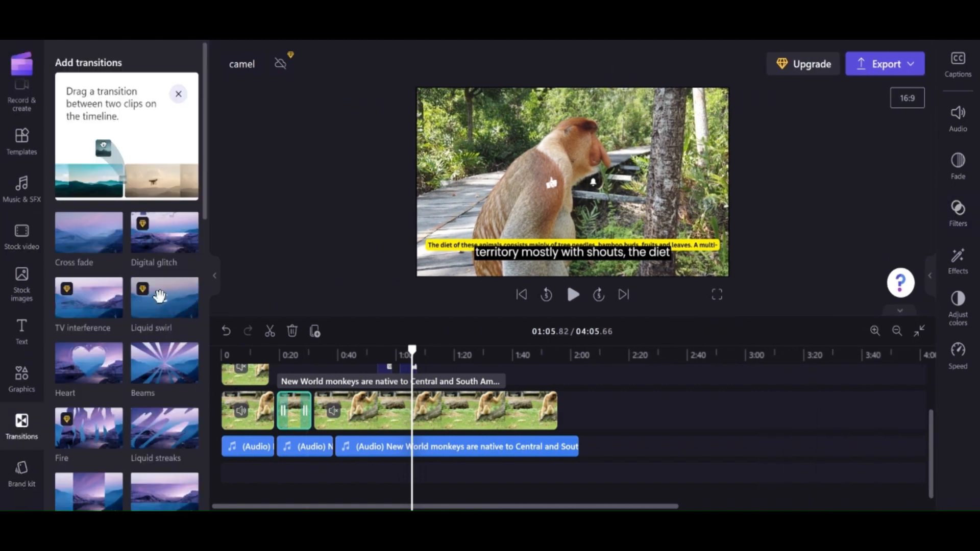
left_click_drag(144, 366, 305, 416)
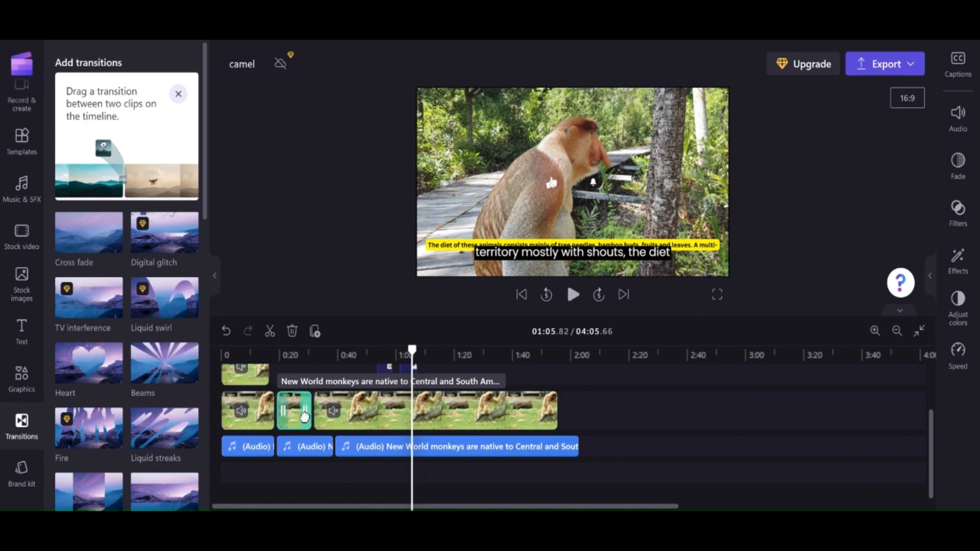
left_click(275, 411)
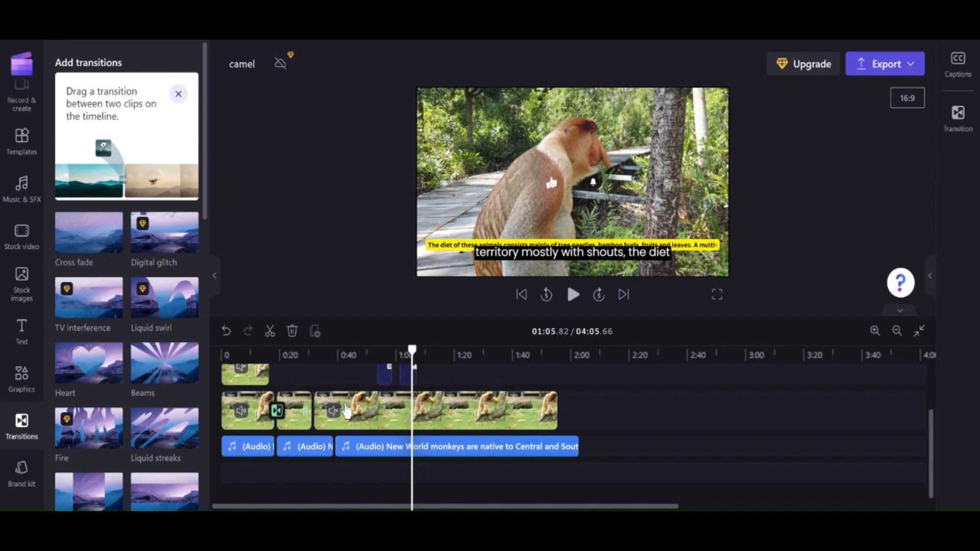
left_click(313, 411)
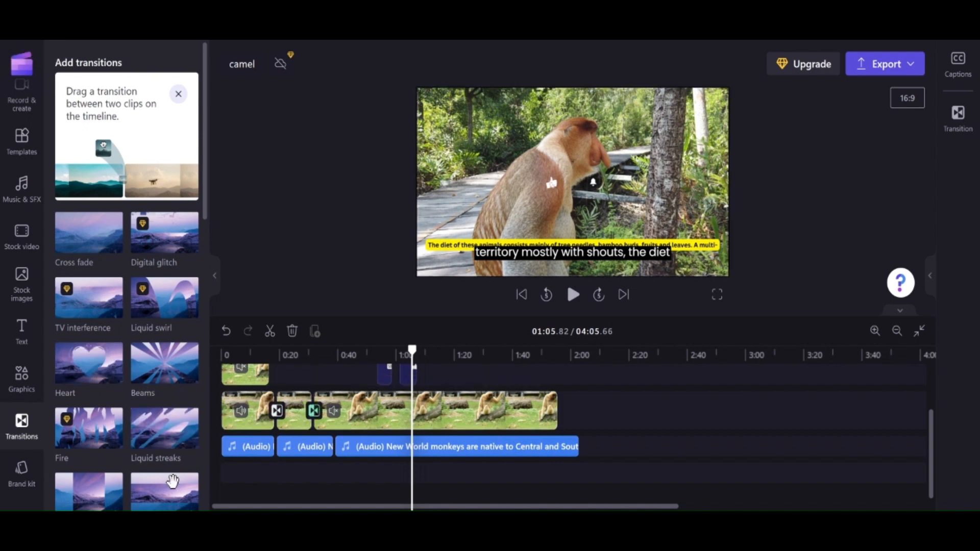
- Play the timeline from about 00:28 to 00:33 to preview the transition between the second and third clips
left_click(302, 376)
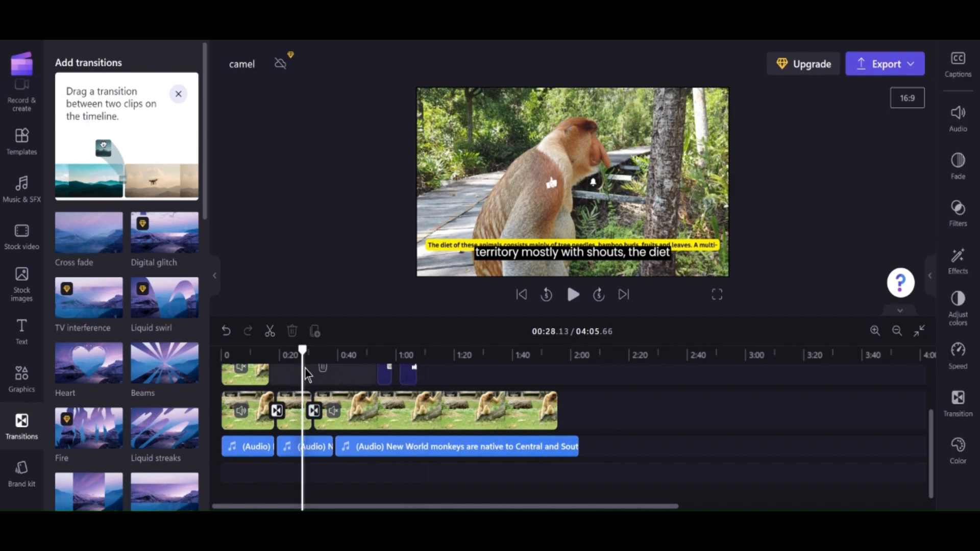
left_click(305, 376)
left_click(583, 299)
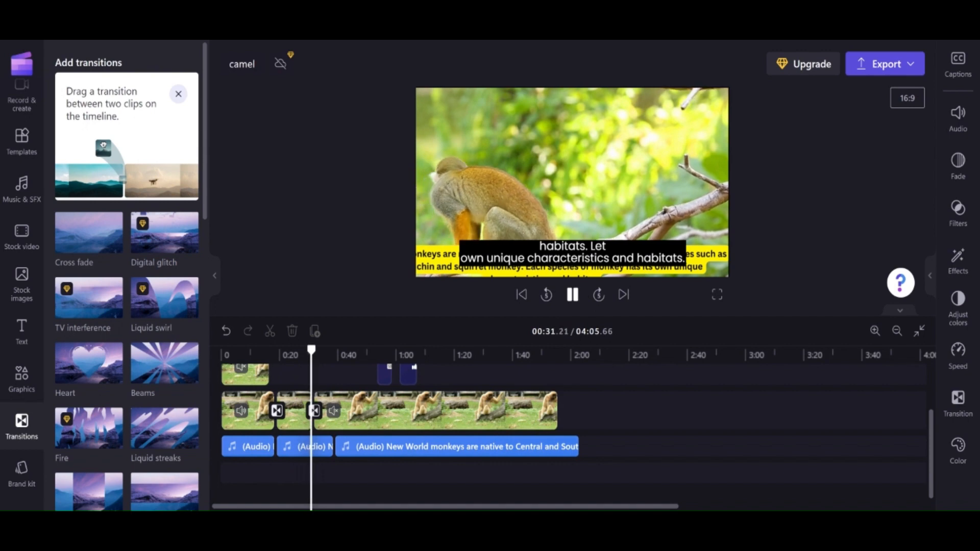
left_click(572, 295)
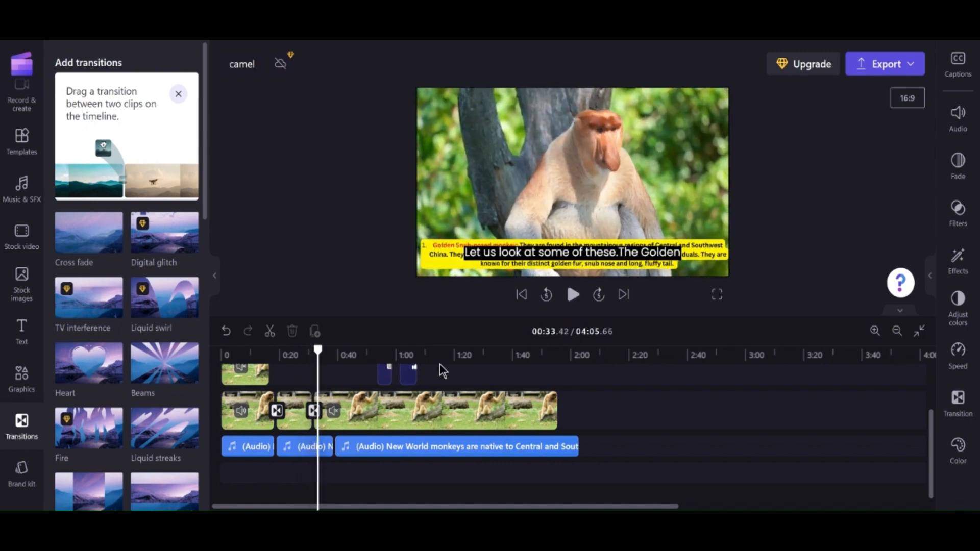
- Play the timeline from about 00:17 to 00:20 to preview the transition between the first and second clips
left_click(272, 397)
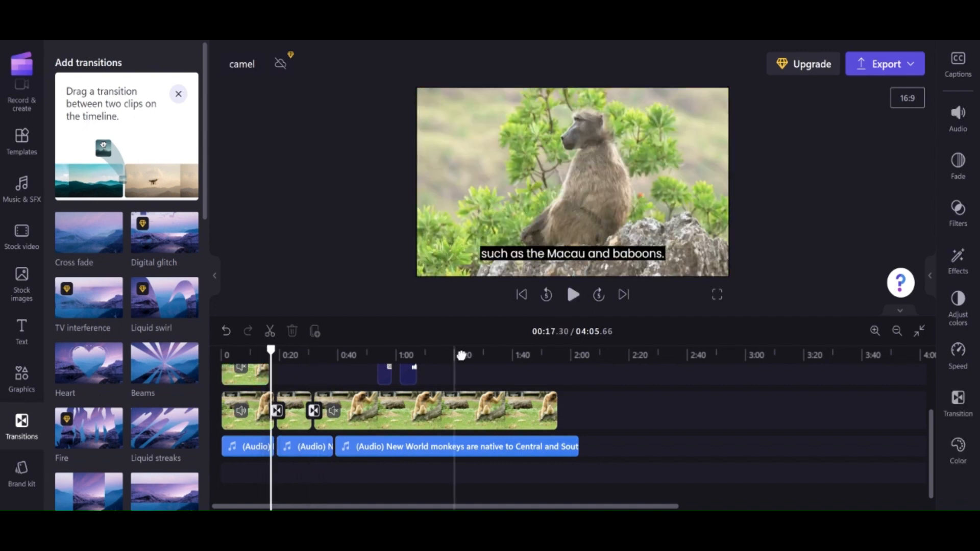
left_click(572, 296)
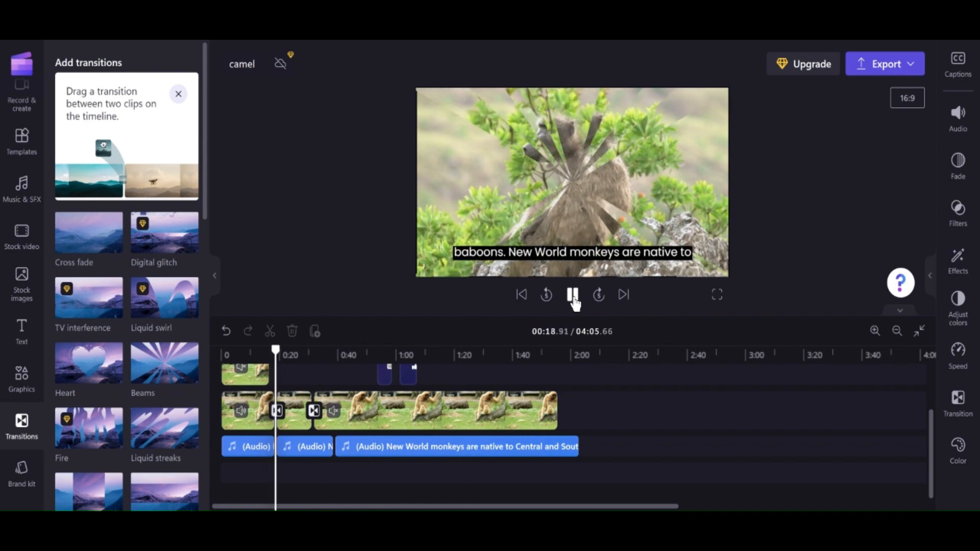
left_click(572, 297)
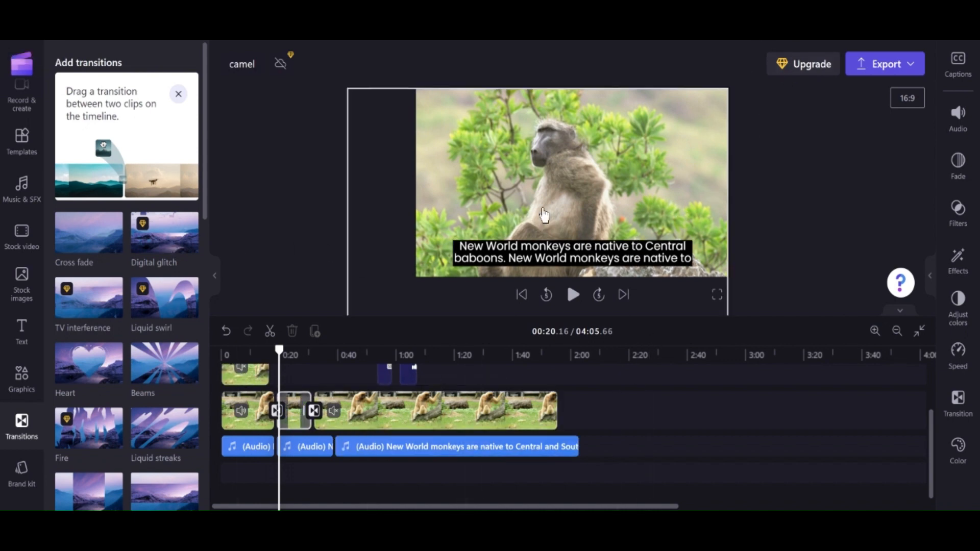
- Review the auto-caption transcript through its timestamped lines, jumping the playhead to the 00:02 line
left_click(958, 64)
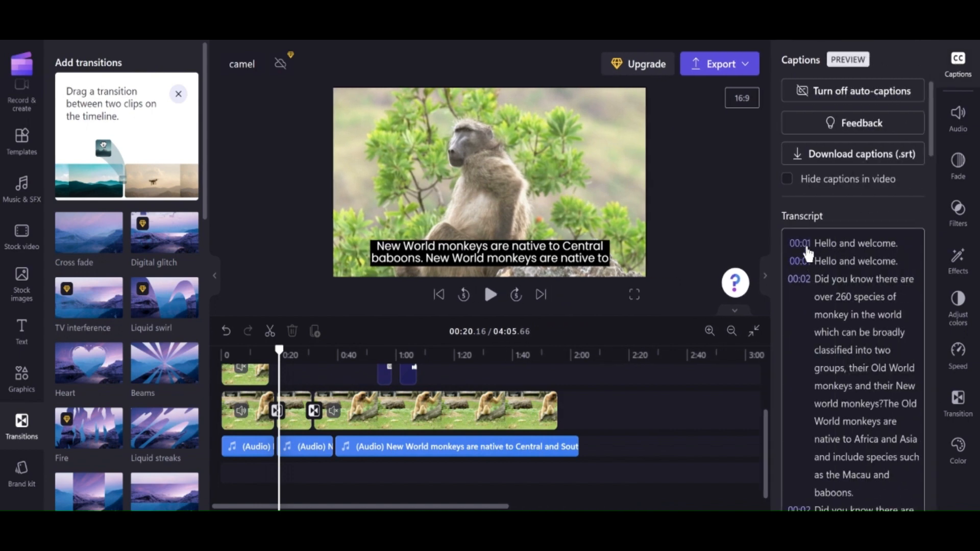
left_click(802, 291)
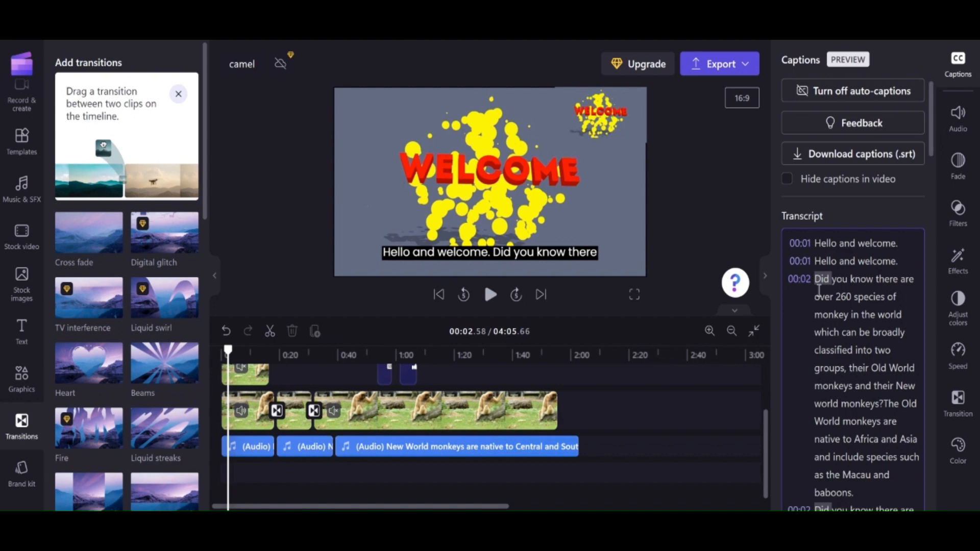
scroll(864, 364, "down", 10)
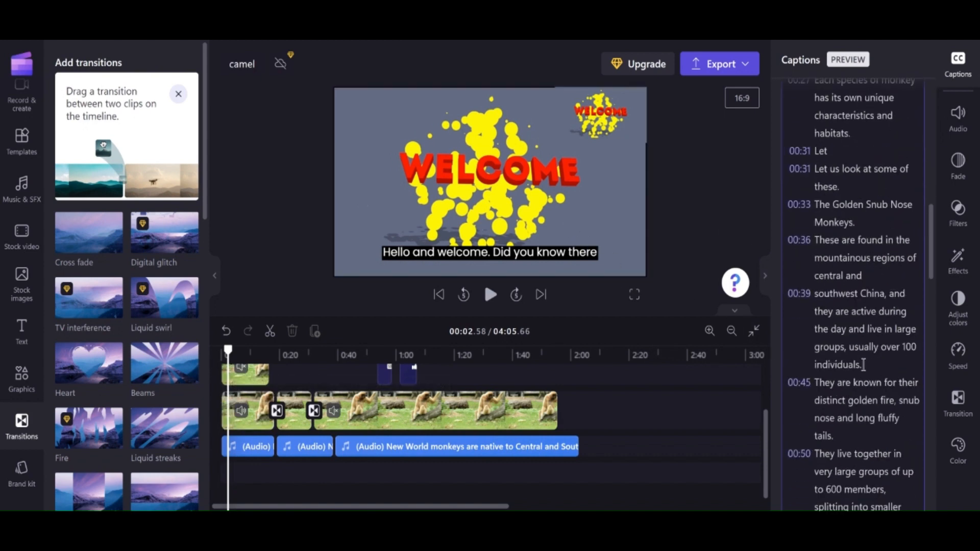
scroll(864, 364, "down", 5)
scroll(810, 334, "up", 20)
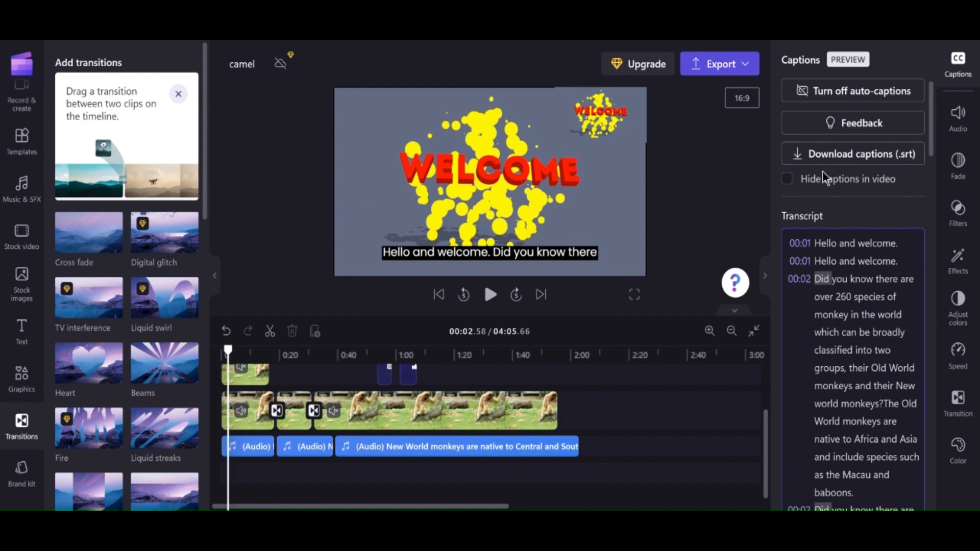
scroll(802, 303, "down", 20)
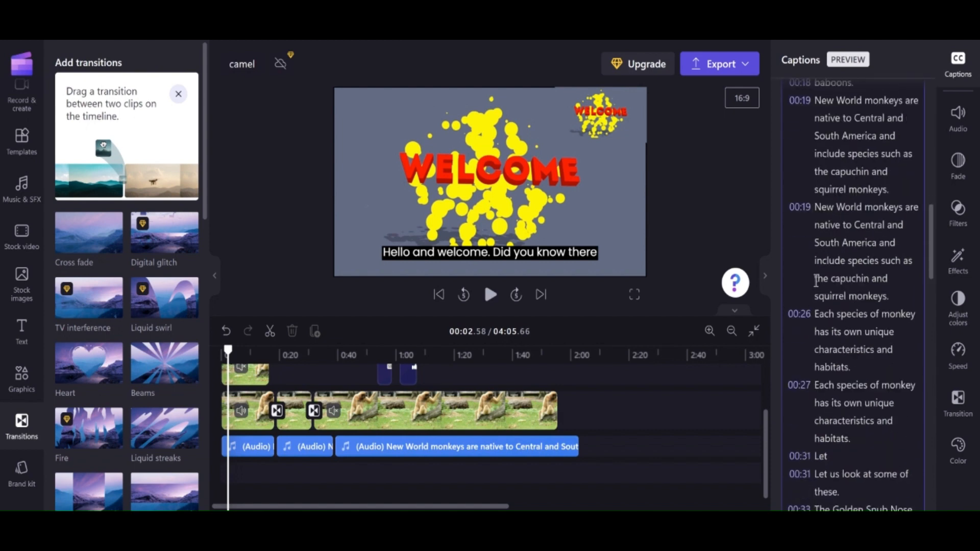
scroll(819, 352, "up", 10)
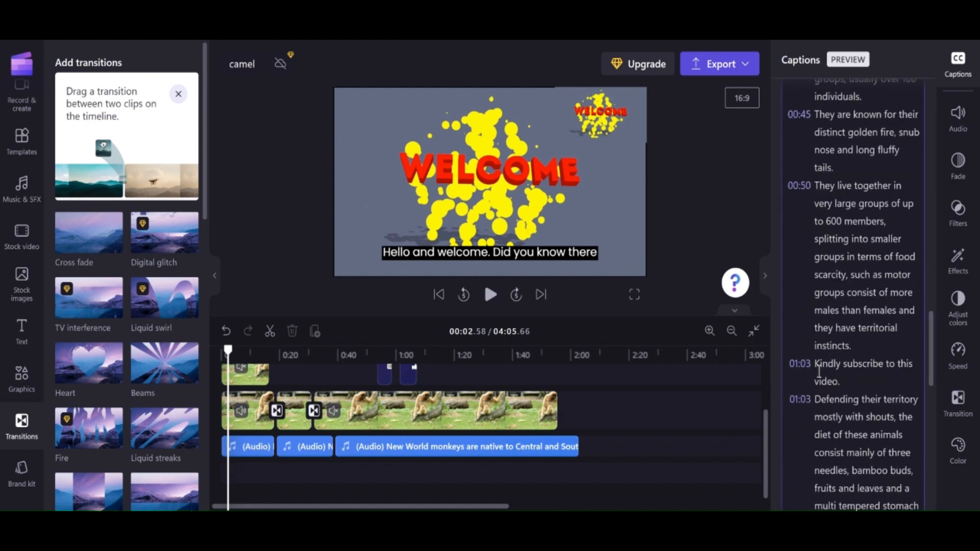
scroll(821, 336, "up", 10)
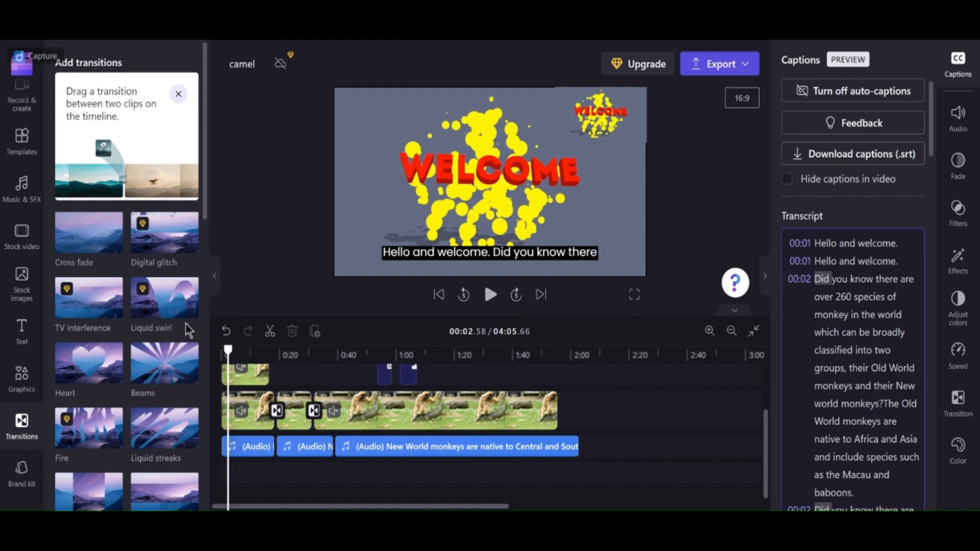
- Browse the stock music and sound effects categories, checking which tracks are free and which need an upgrade
left_click(21, 190)
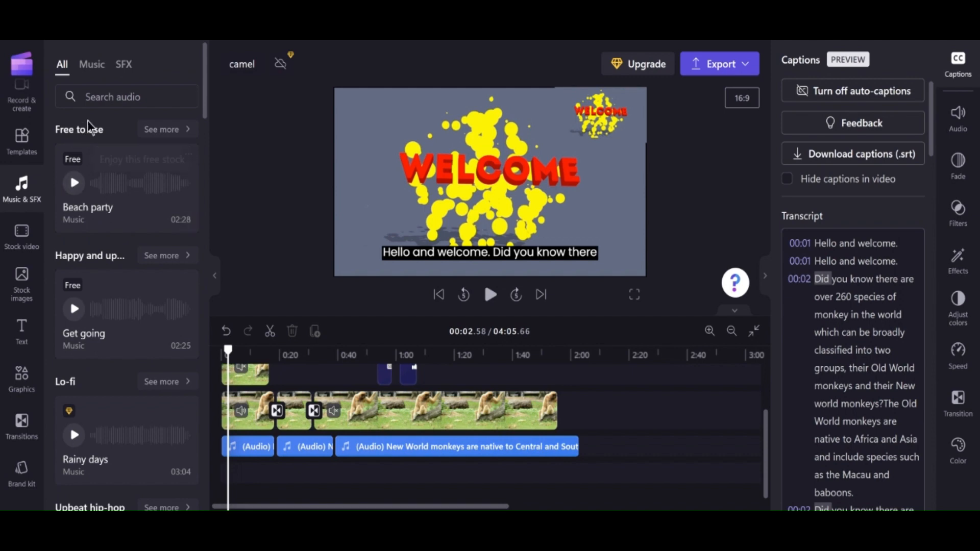
mouse_move(76, 419)
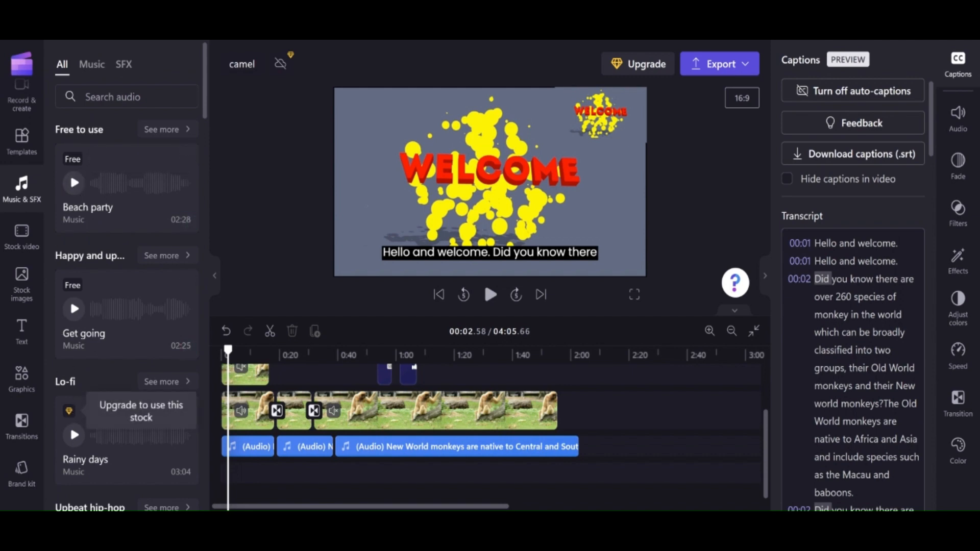
scroll(77, 388, "down", 15)
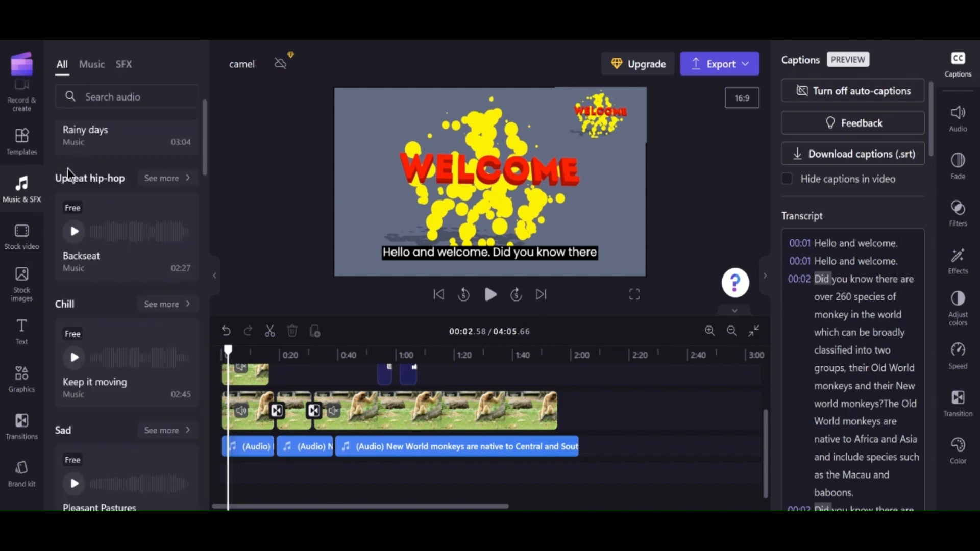
scroll(54, 394, "down", 20)
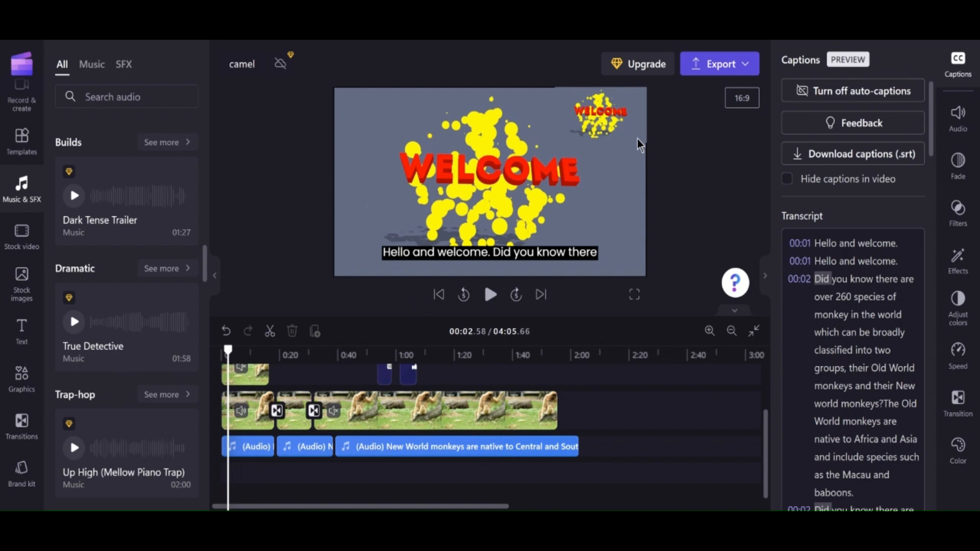
- View the aspect ratio choices and the export video quality options, continuing despite the visual gap
left_click(740, 98)
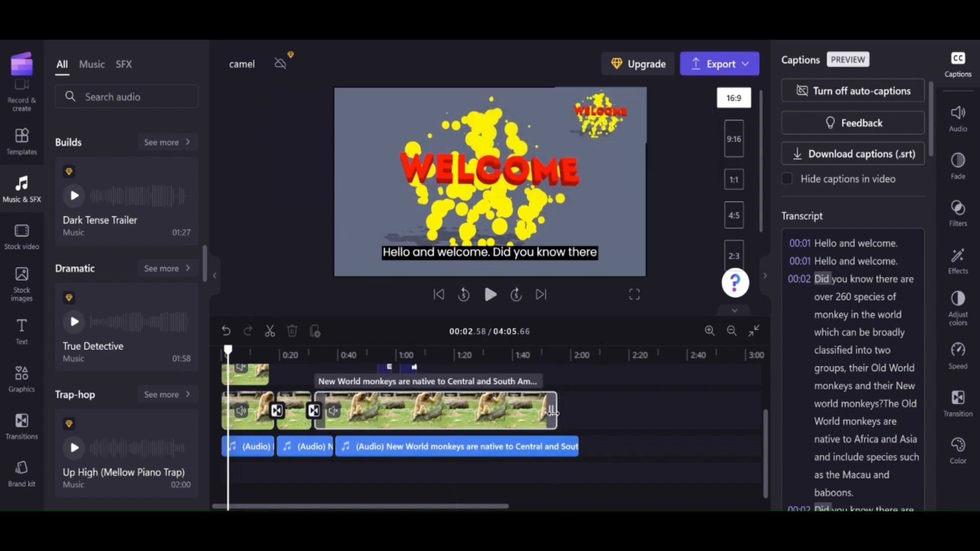
left_click(716, 73)
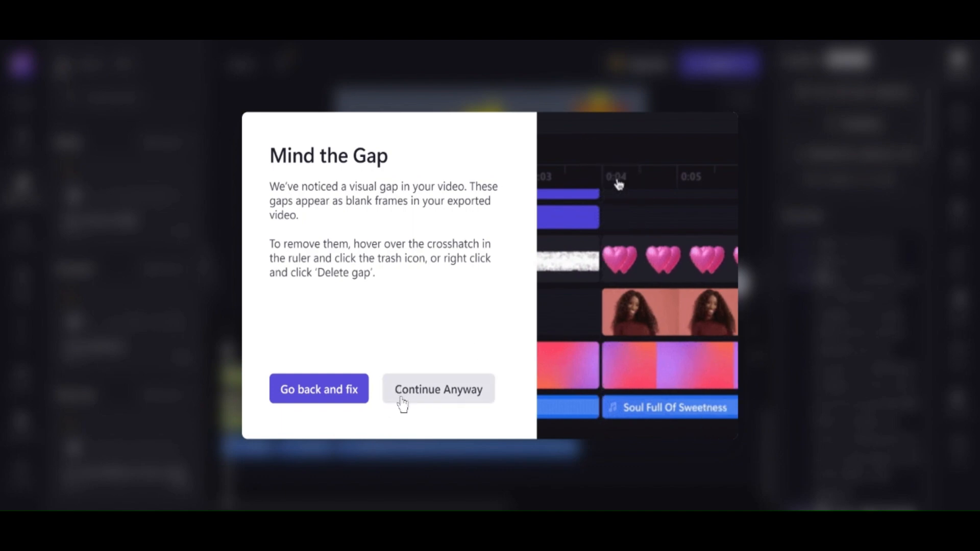
left_click(438, 389)
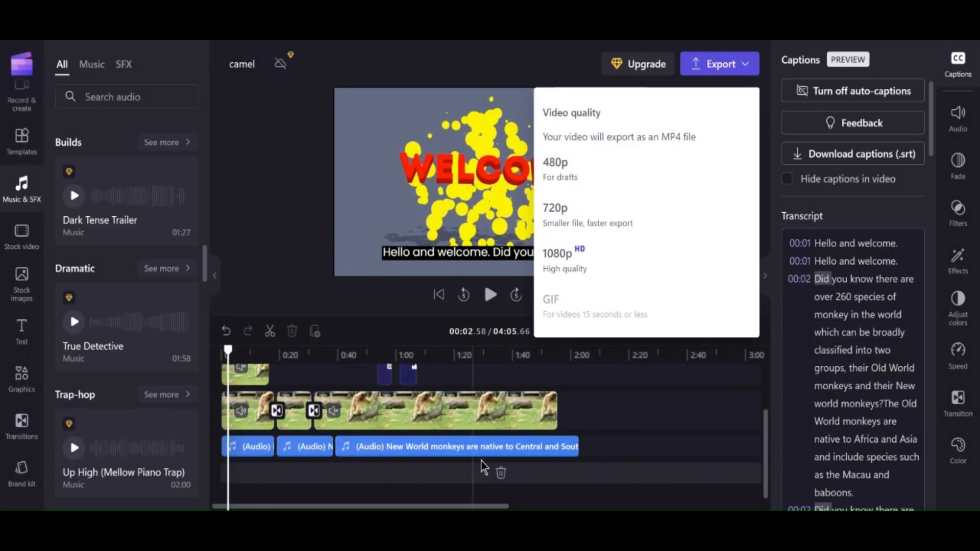
- Move the playhead to the end of the project and inspect the empty stretch of the timeline after the clips
left_click_drag(488, 506, 761, 499)
left_click(481, 482)
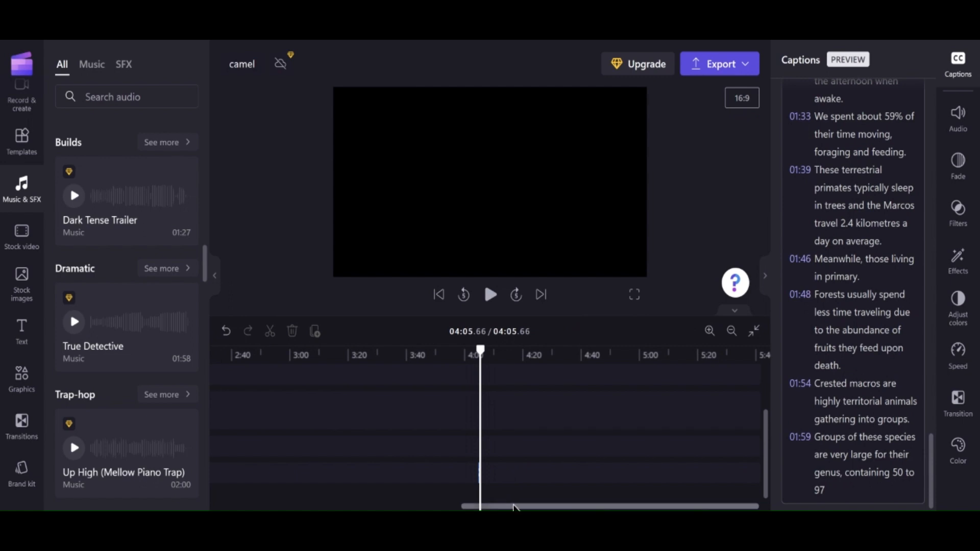
left_click_drag(497, 506, 221, 497)
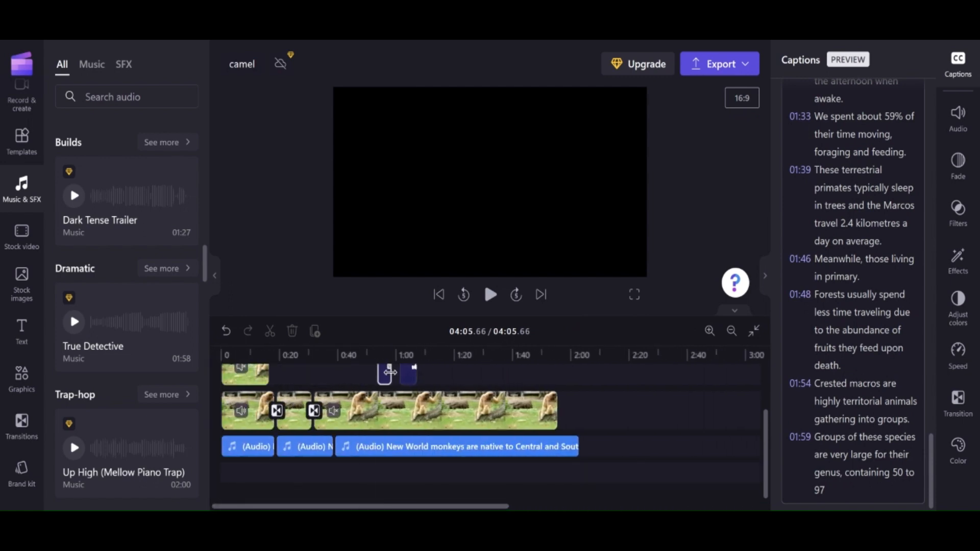
- Start exporting the video and continue to the quality options without fixing the visual gap
left_click(708, 74)
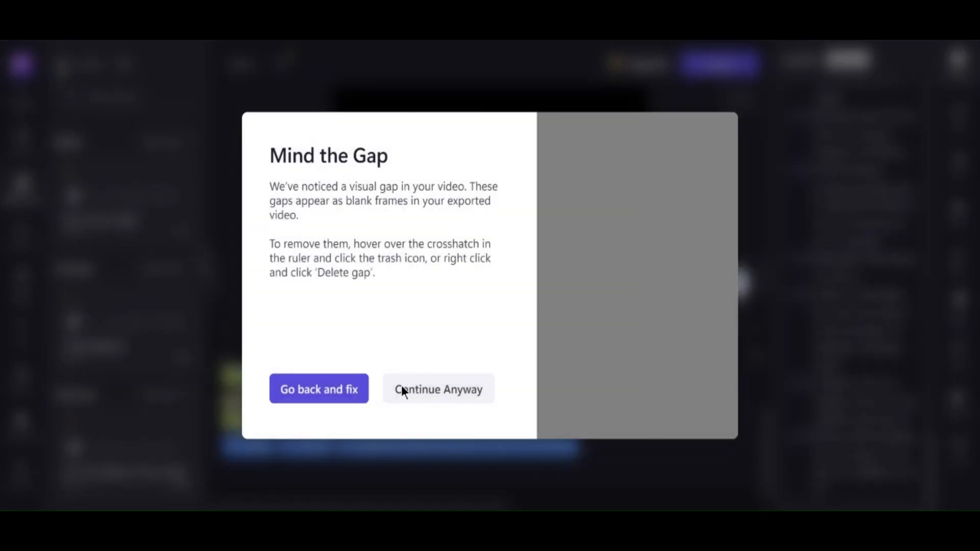
left_click(404, 394)
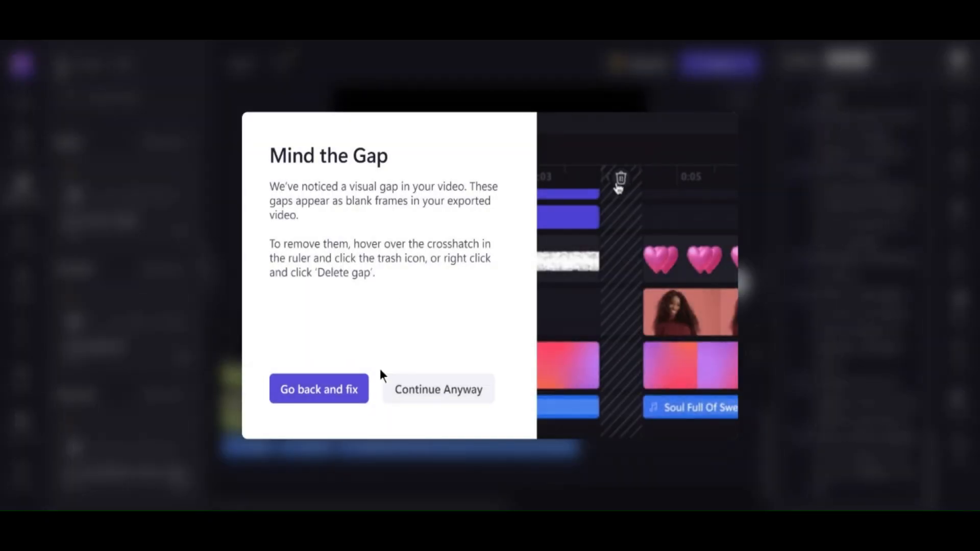
left_click(394, 398)
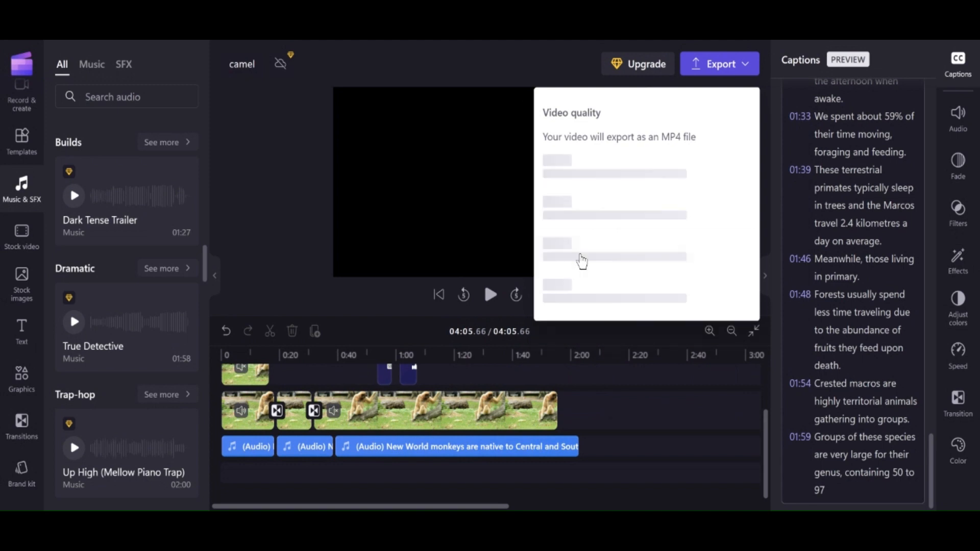